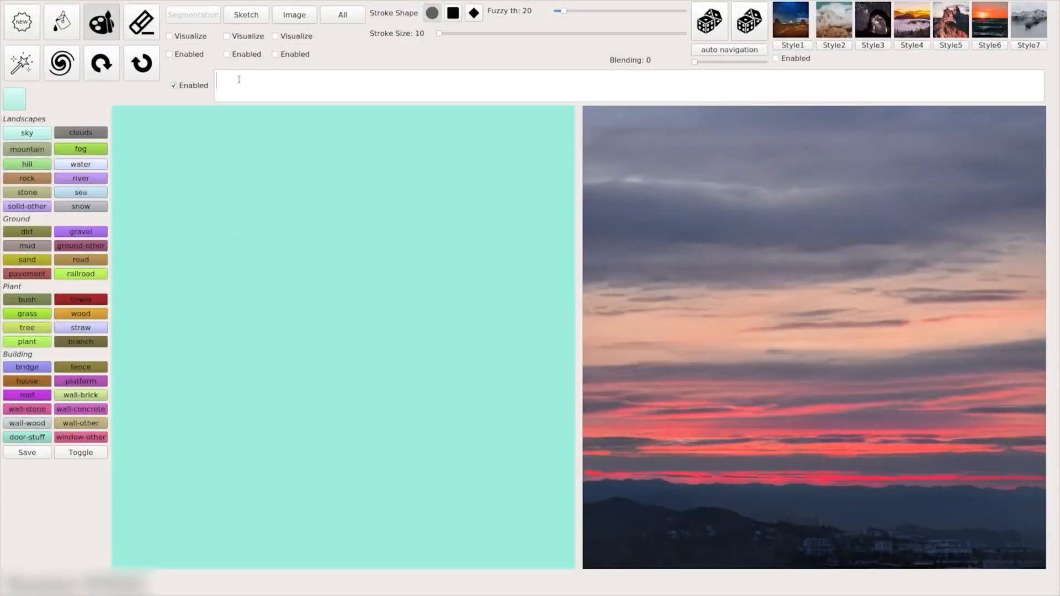
Step: Enter the text prompt "mountains near a lake in an autumn rainy day" for the generated landscape
type("mount")
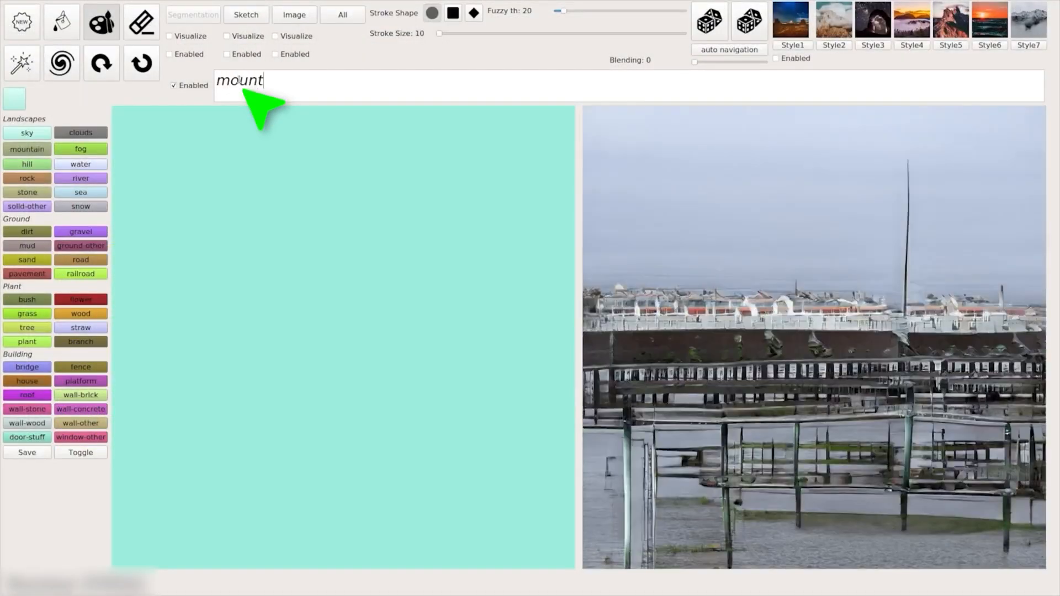
type("ains near")
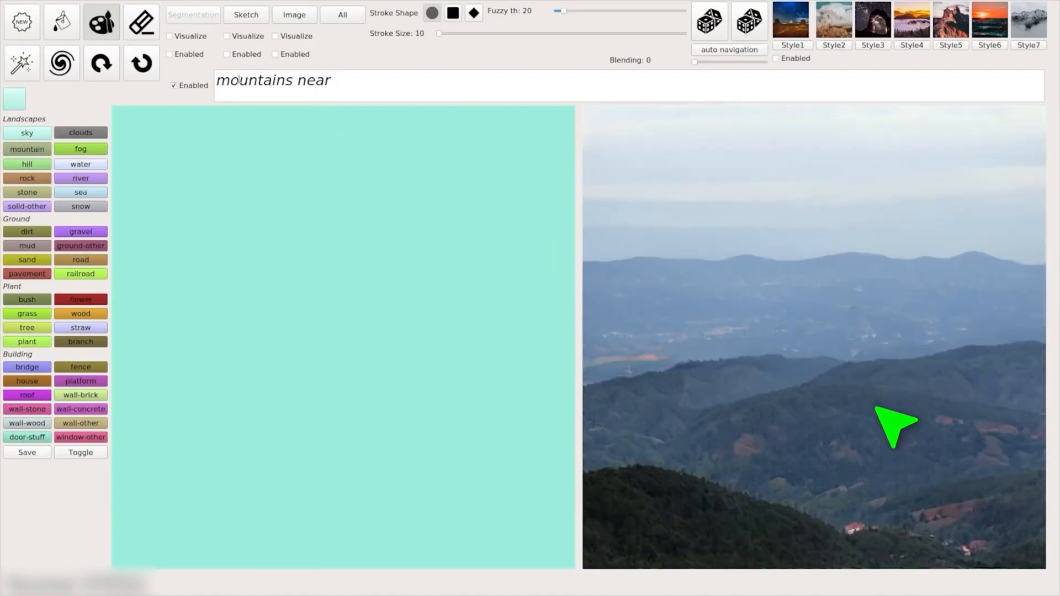
type(" a lake in")
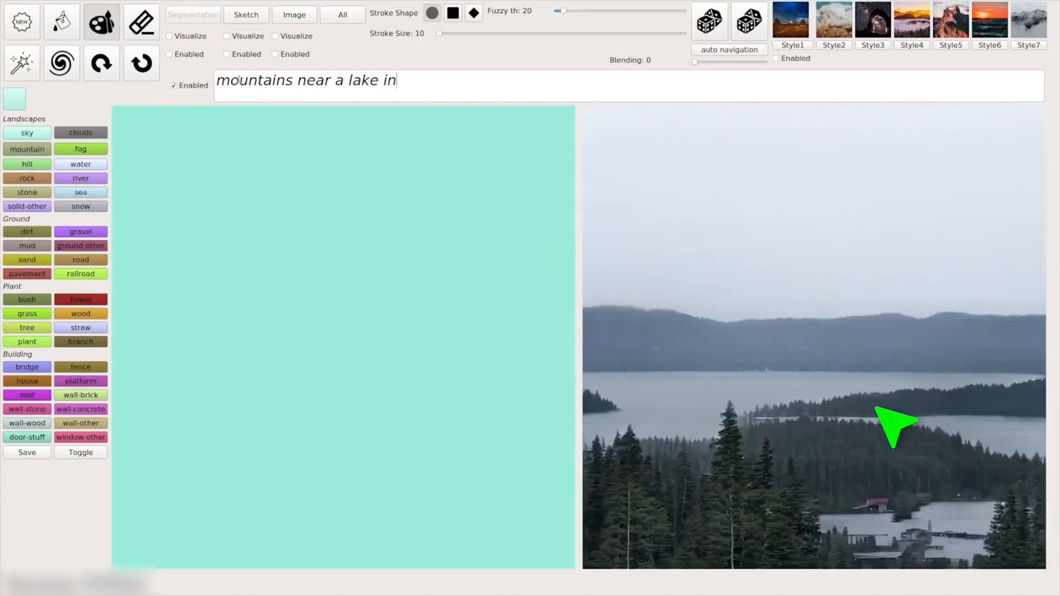
type(" an autumn rainy")
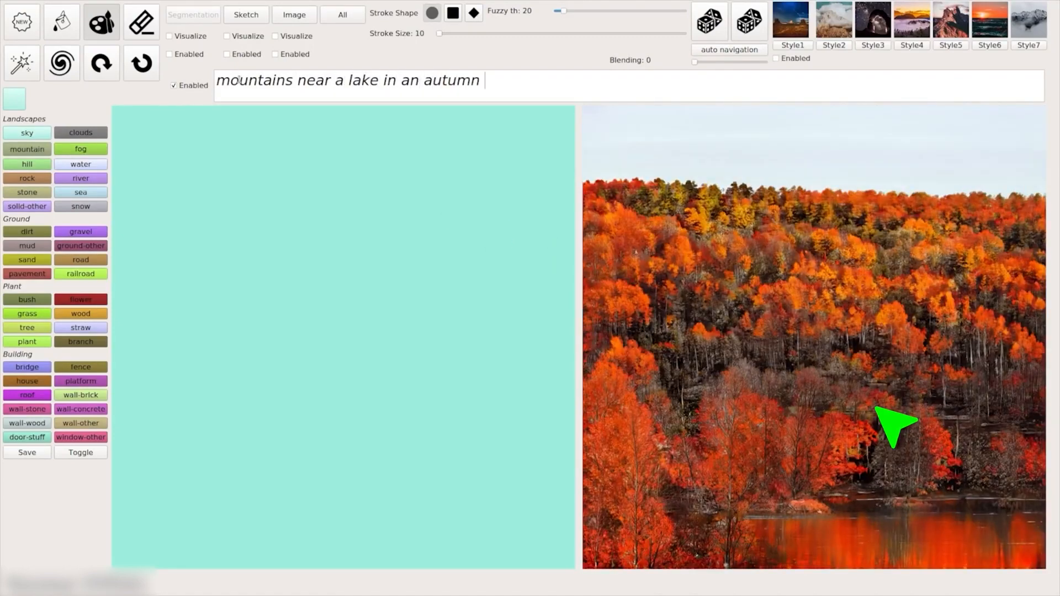
type(" day")
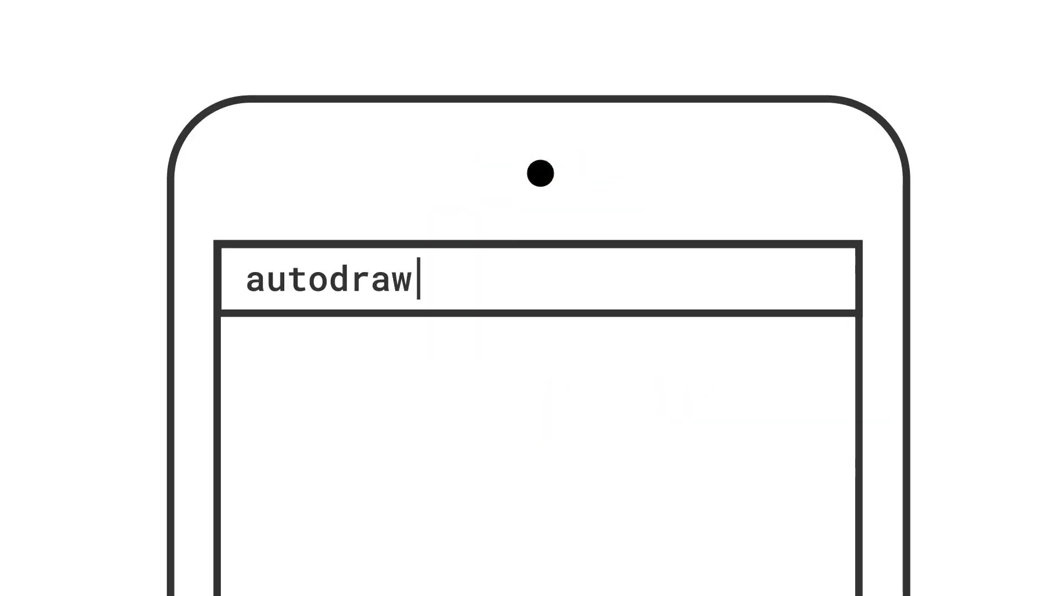
Step: In AutoDraw, sketch a rounded cake outline in dark strokes and add candles on it
left_click_drag(651, 249, 428, 323)
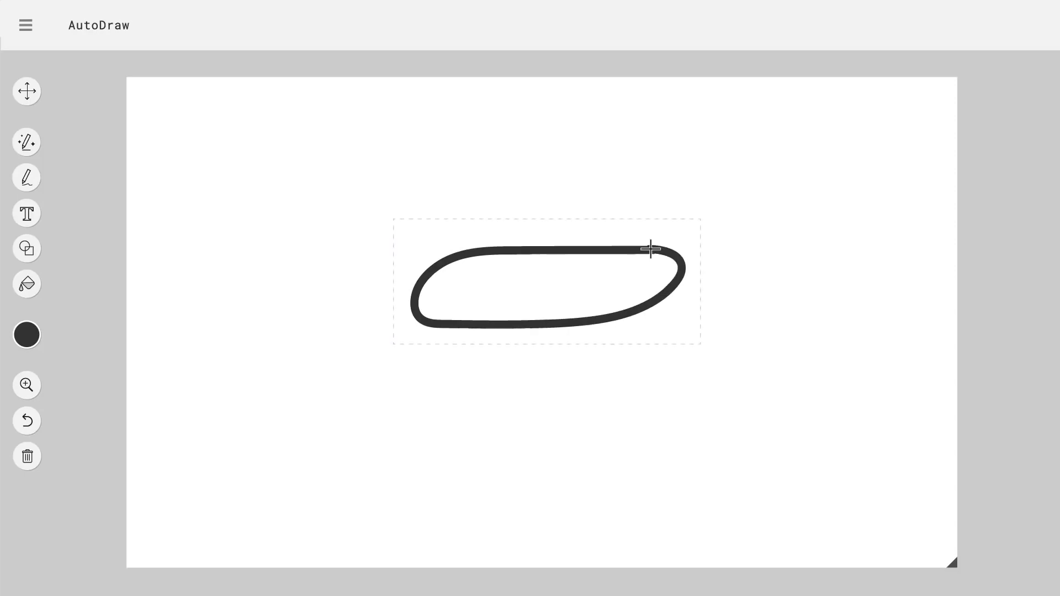
left_click_drag(486, 280, 507, 200)
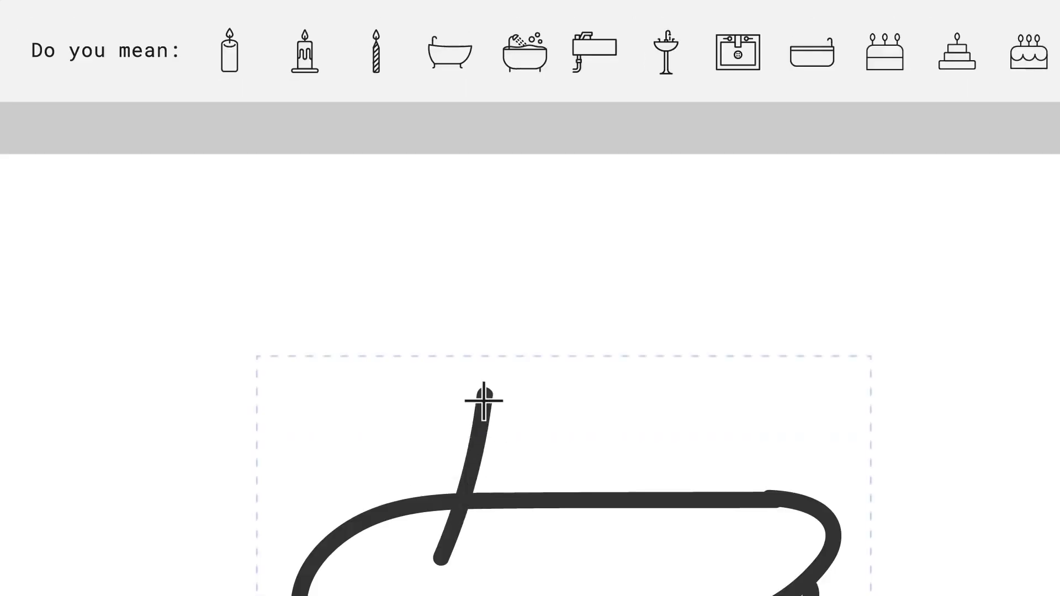
left_click_drag(554, 478, 560, 413)
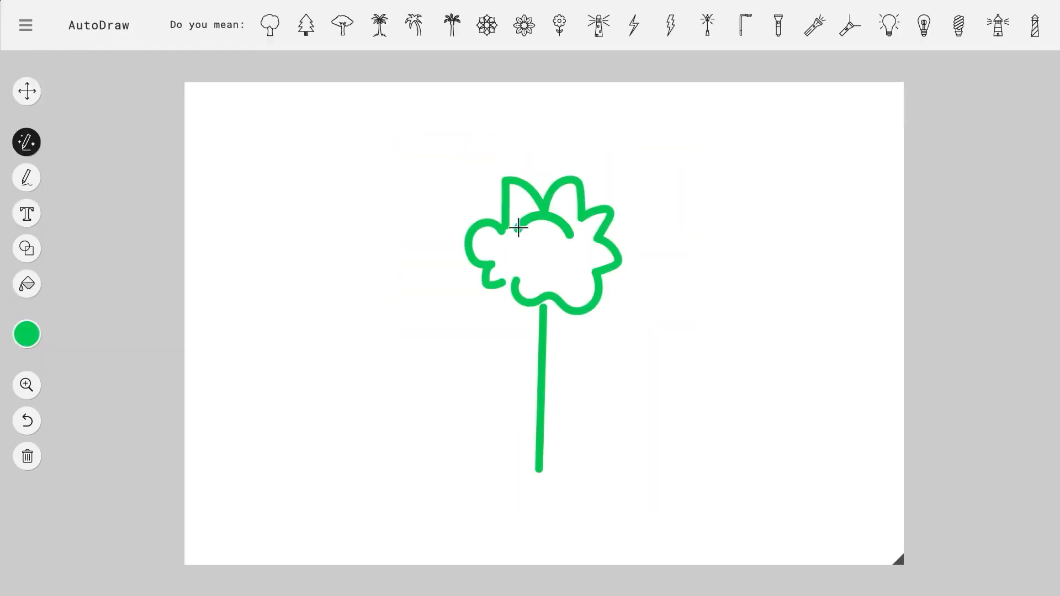
Step: Add an arc inside the green tree sketch, then close the red sock outline and replace it with a suggested drawing
left_click_drag(516, 230, 577, 226)
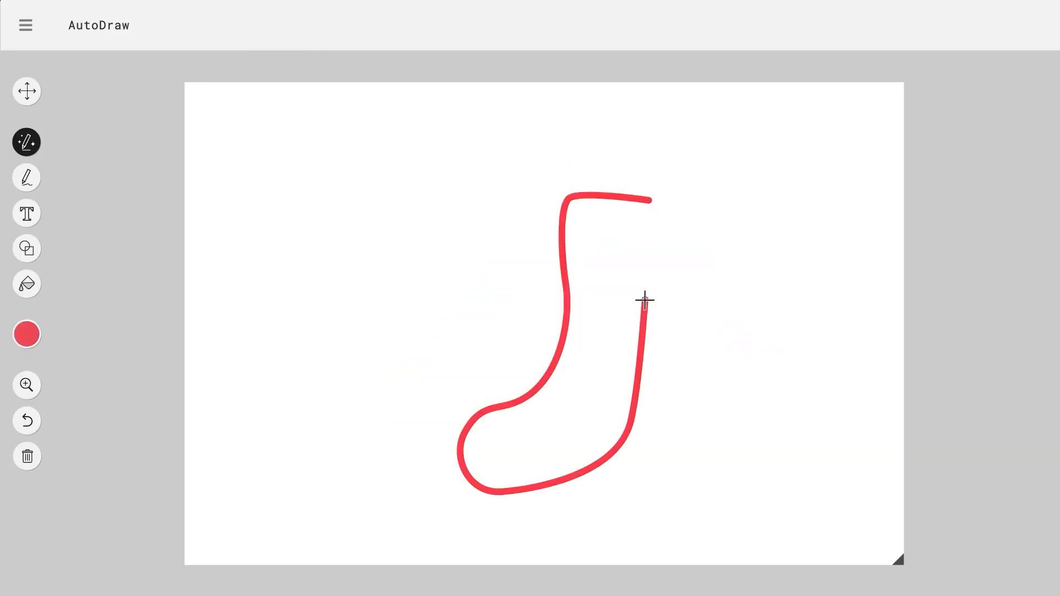
left_click_drag(645, 301, 651, 201)
left_click(307, 25)
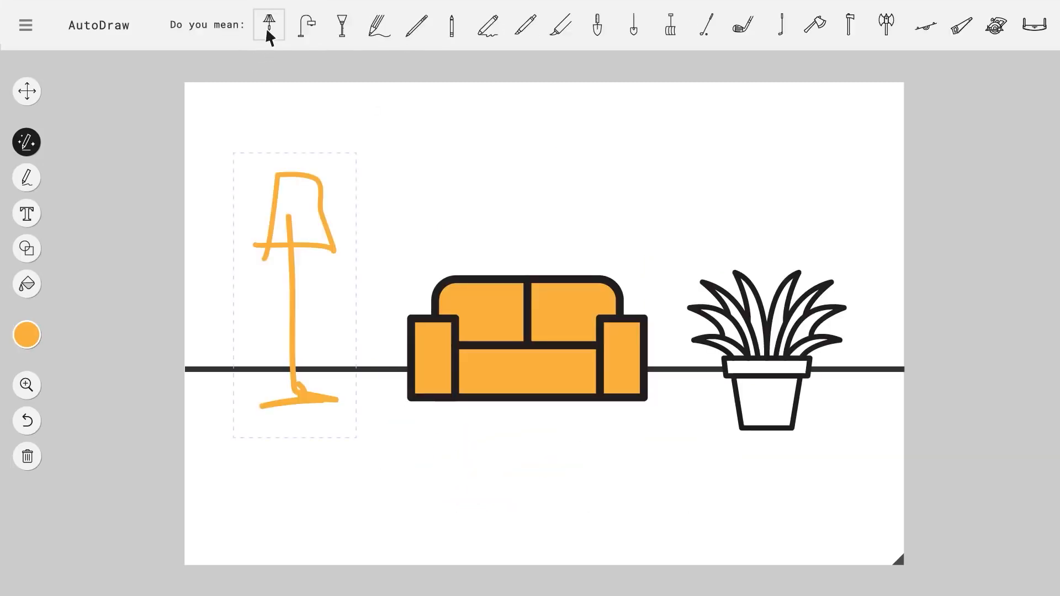
Step: Replace the orange floor lamp sketch with the suggested lamp and the blue bike sketch with the first suggested bicycle
left_click(266, 29)
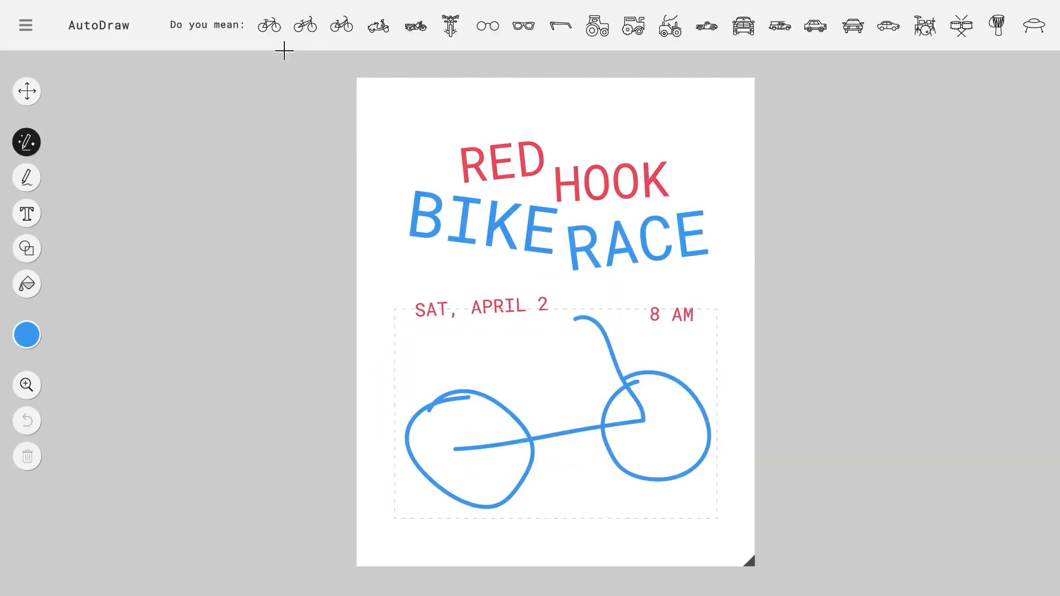
left_click(273, 28)
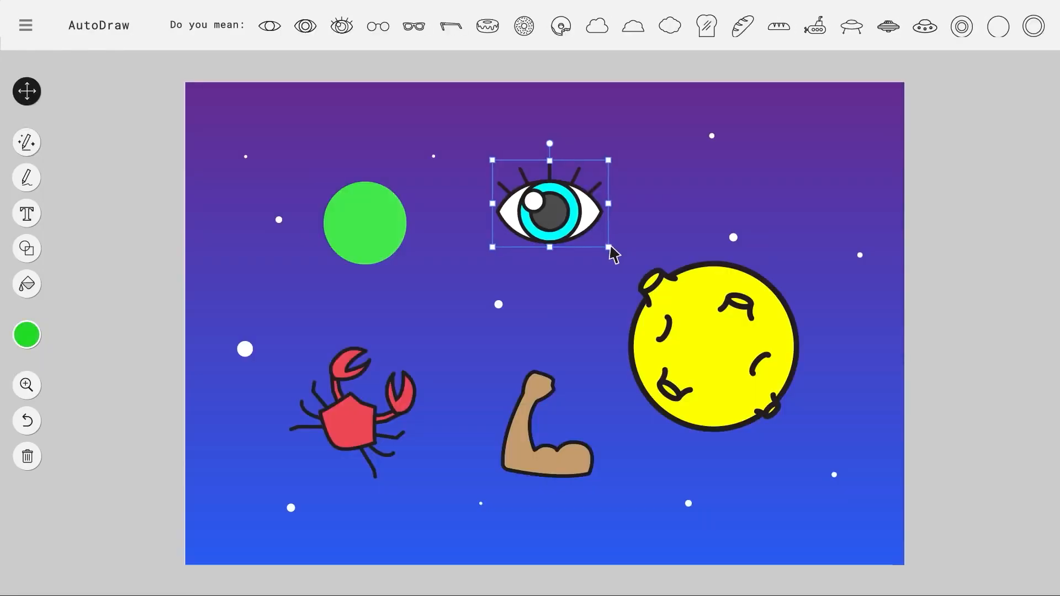
Step: Enlarge the eye drawing in the space scene from its lower-right corner
left_click_drag(611, 249, 703, 350)
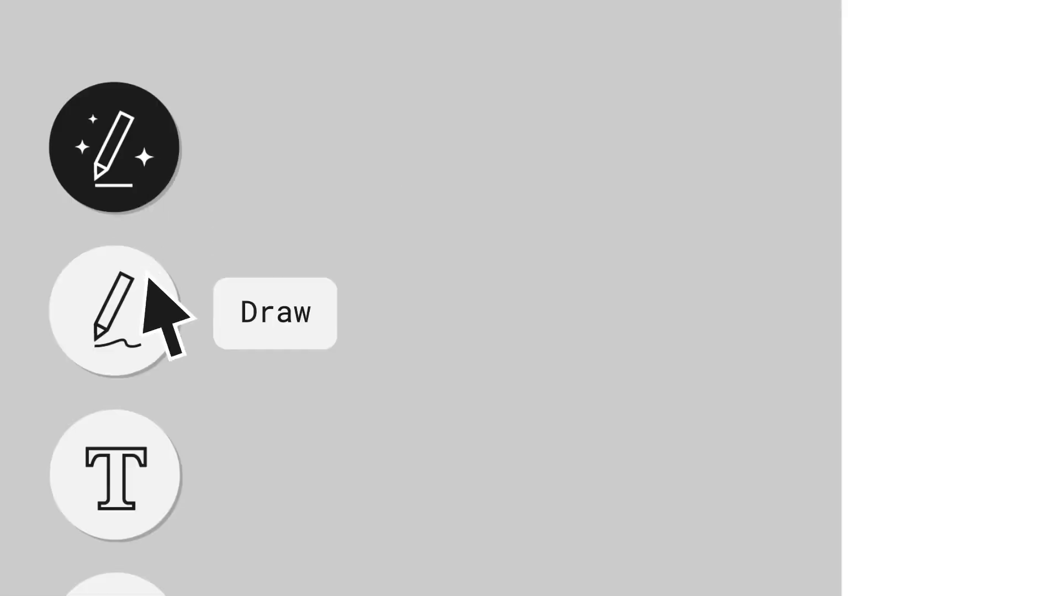
Step: Draw a red dog freehand with the Draw tool
left_click(34, 173)
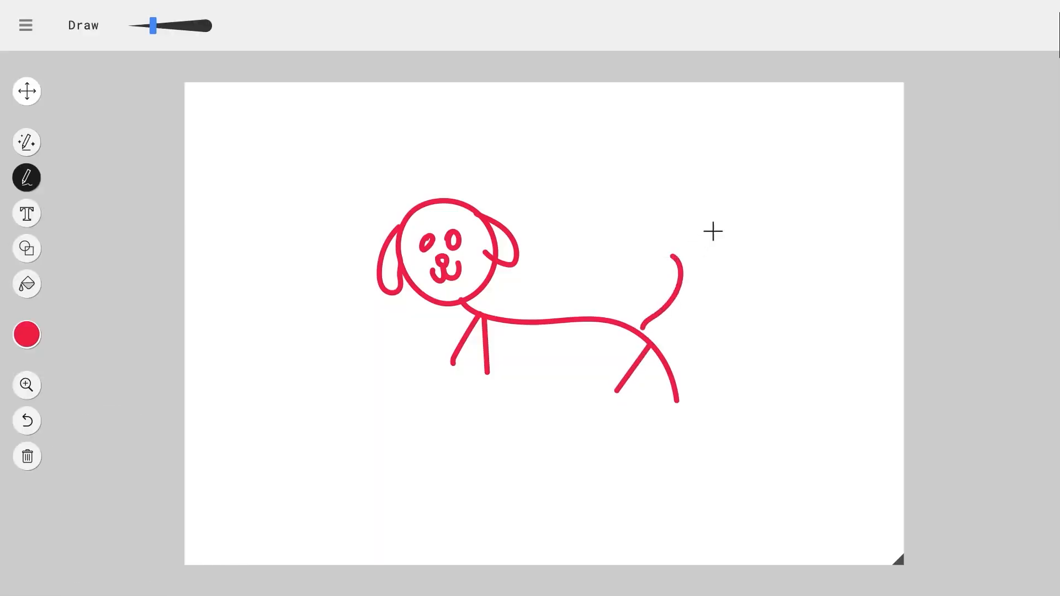
mouse_move(685, 421)
left_mouse_down()
mouse_move(610, 507)
mouse_move(828, 495)
left_mouse_up()
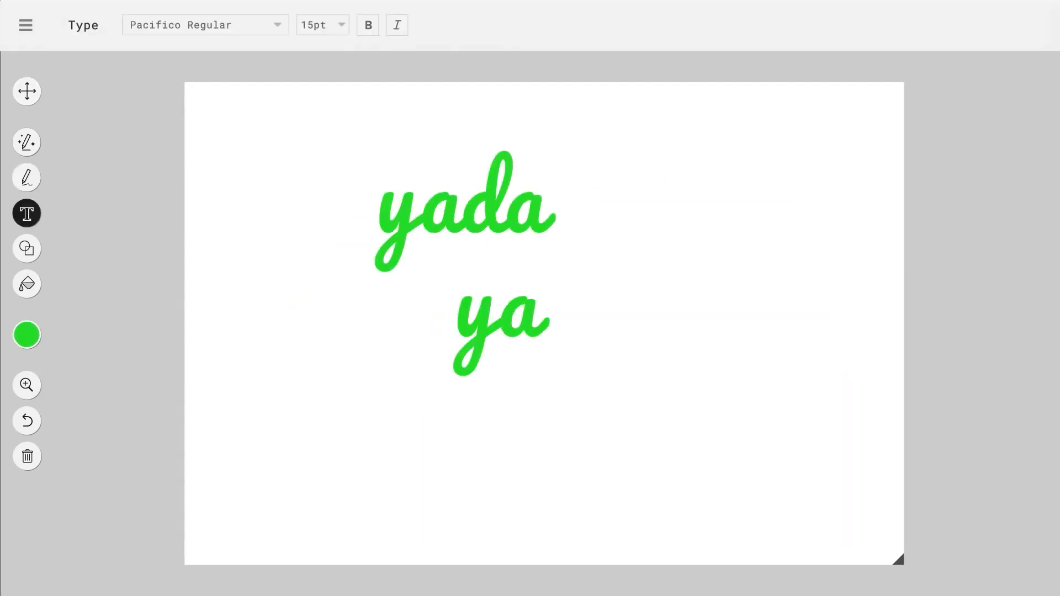
Step: Complete the green Pacifico lettering so it reads "yada" on three lines
type("da")
key("Return")
type("yada")
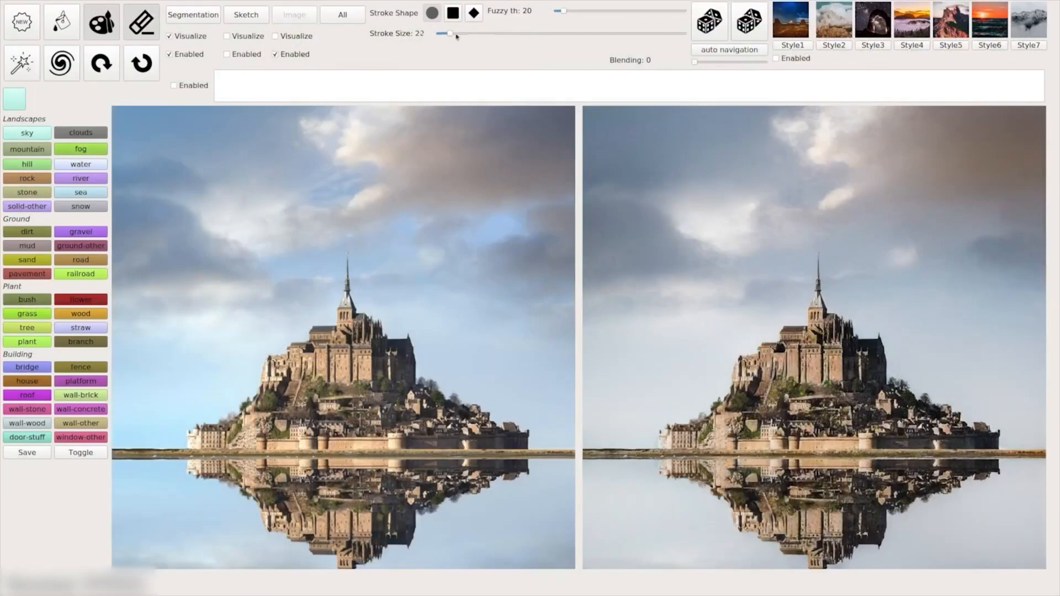
Step: In the landscape generator, set the stroke size to 175 and paint sky over the water around and below the castle
left_click_drag(457, 36, 543, 34)
mouse_move(199, 522)
left_mouse_down()
mouse_move(237, 445)
mouse_move(412, 450)
mouse_move(272, 485)
mouse_move(342, 531)
mouse_move(161, 544)
left_mouse_up()
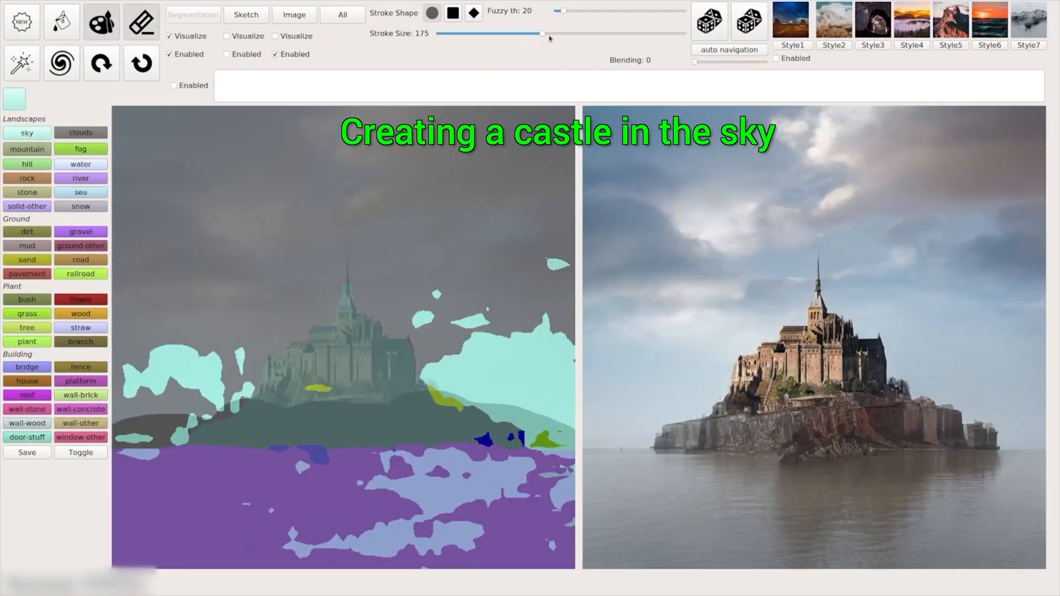
left_click(101, 22)
mouse_move(166, 514)
left_mouse_down()
mouse_move(331, 513)
mouse_move(531, 475)
mouse_move(144, 464)
mouse_move(482, 428)
mouse_move(149, 409)
left_mouse_up()
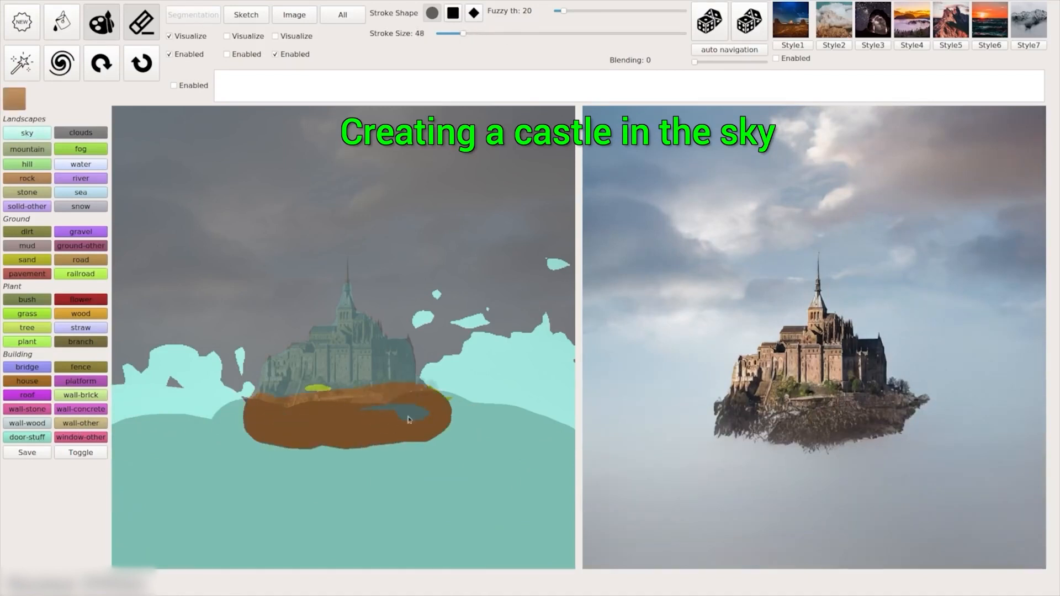
Step: Paint along the underside of the castle's base with the rock label at stroke size 48
left_click_drag(342, 438, 355, 442)
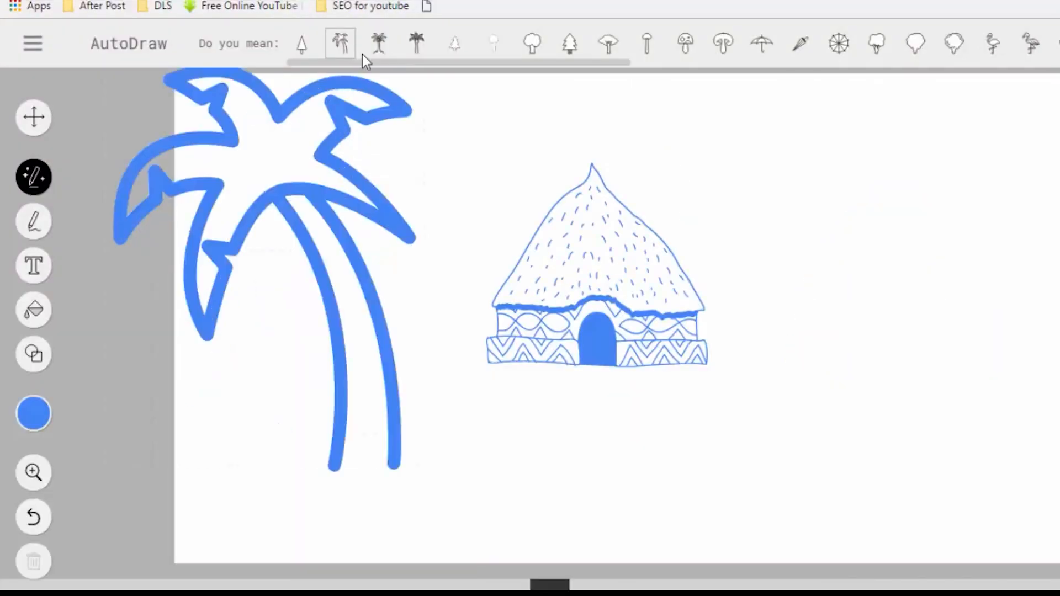
Step: In AutoDraw, shrink the blue palm tree and place it to the right of the hut
left_click(34, 117)
left_click(326, 285)
left_click_drag(410, 467, 342, 372)
left_click_drag(299, 225, 778, 226)
left_click(598, 165)
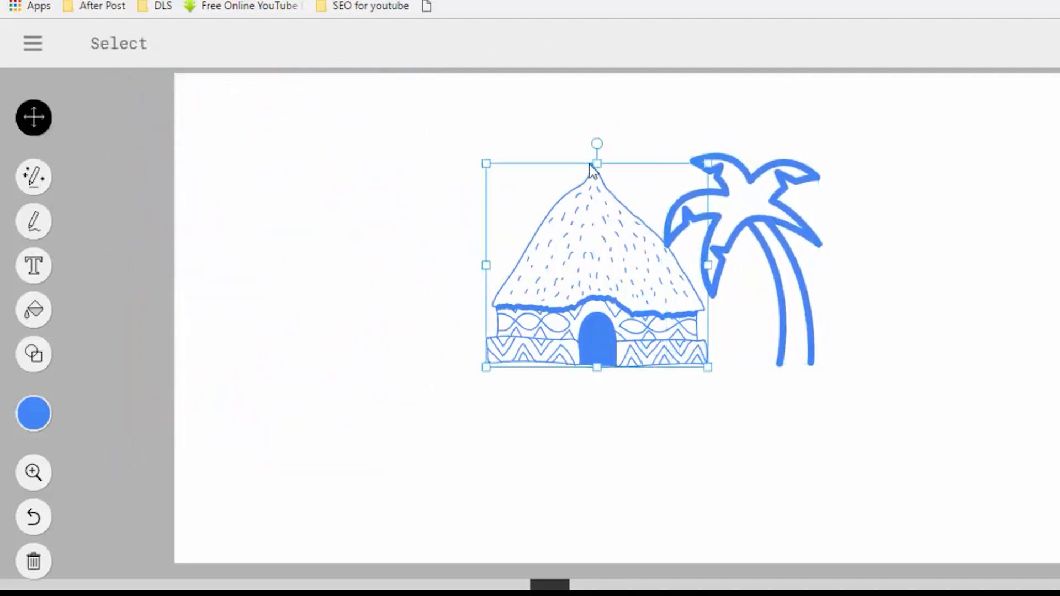
Step: Sketch a winding path, replace it with a suggested drawing and move it below the hut
left_click_drag(287, 522, 150, 557)
left_click(915, 44)
key("v")
mouse_move(379, 409)
left_mouse_down()
mouse_move(554, 471)
mouse_move(575, 415)
mouse_move(572, 433)
mouse_move(585, 432)
left_mouse_up()
Step: Move the hut and palm tree up and align the winding path with the hut's door
left_click_drag(628, 243, 628, 175)
left_click_drag(604, 464, 608, 400)
left_click_drag(780, 231, 768, 153)
left_click(863, 501)
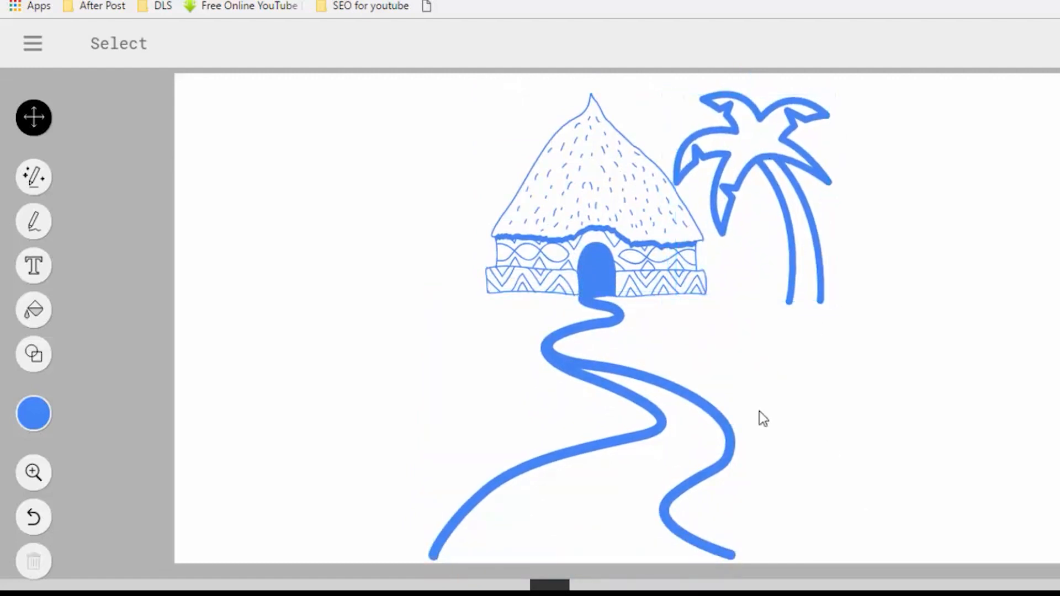
Step: Fill the palm tree's leaves with green
left_click(34, 310)
left_click(36, 422)
left_click(119, 414)
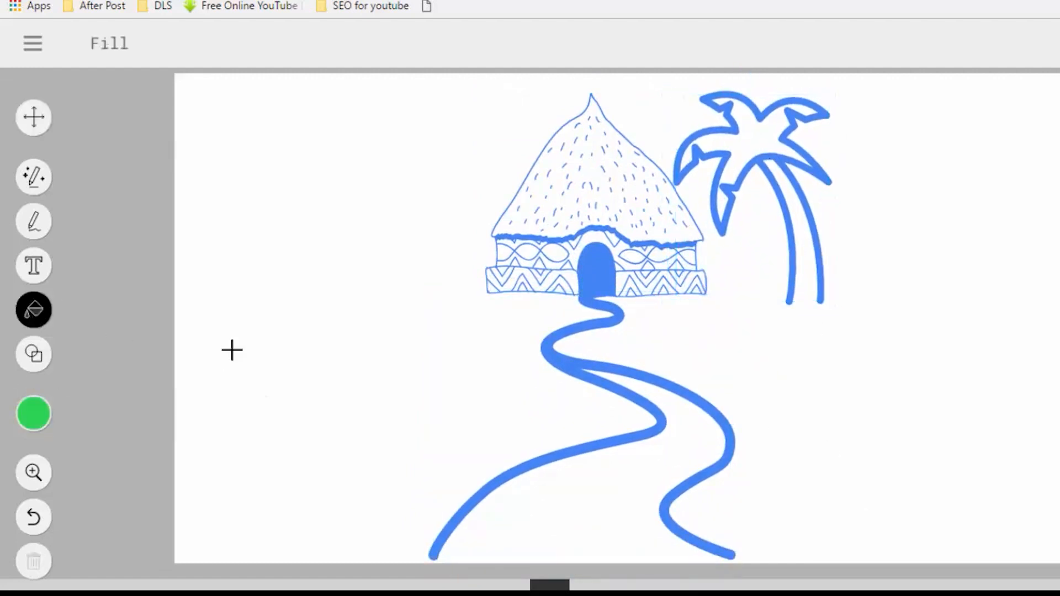
left_click(758, 138)
Step: Choose a different drawing colour and return to the Fill tool
left_click(34, 221)
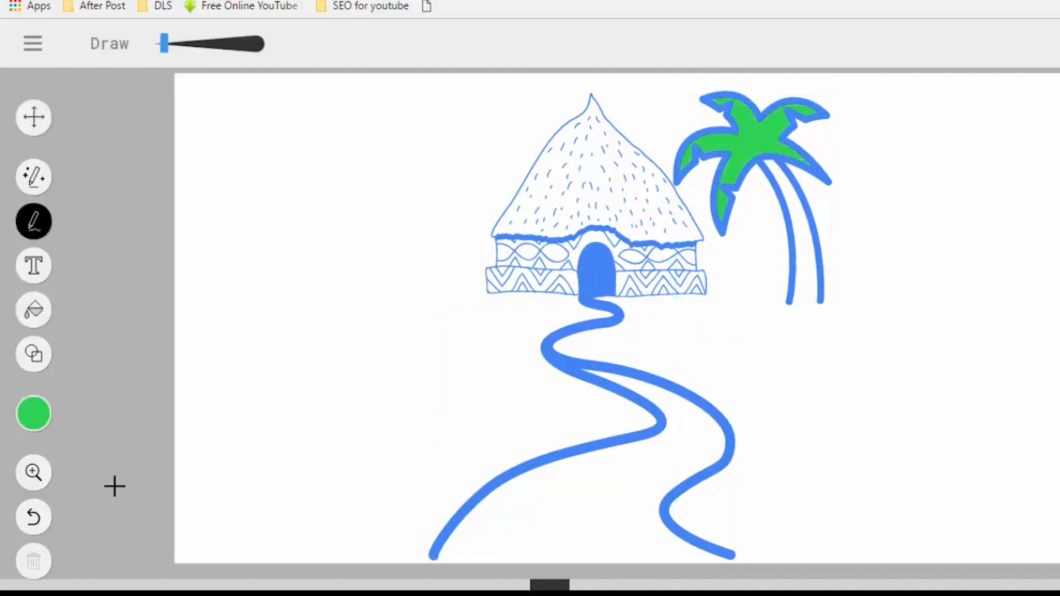
left_click(33, 415)
left_click(181, 414)
left_click(34, 310)
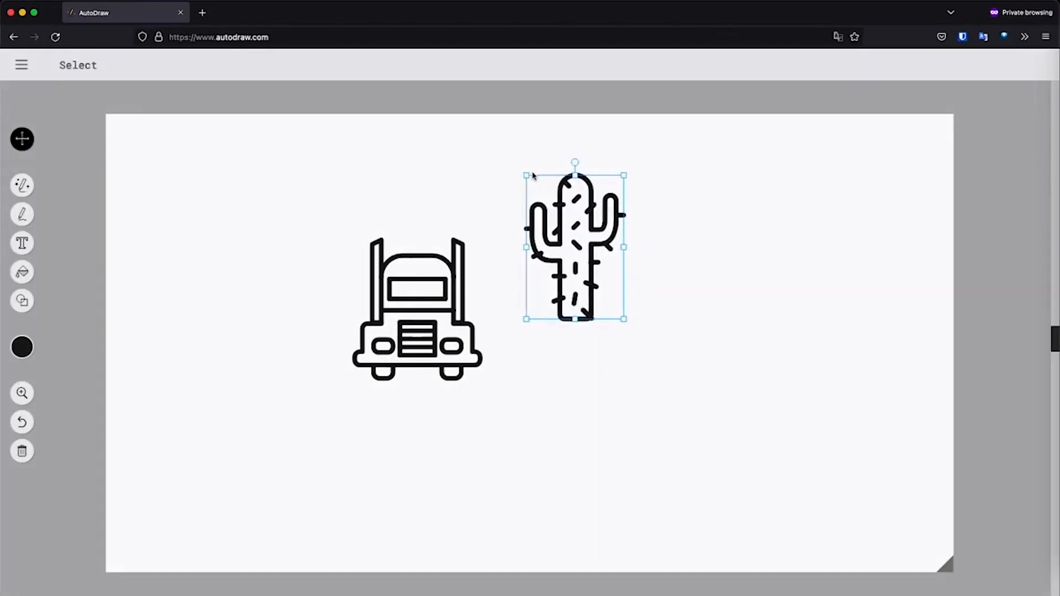
Step: Enlarge the cactus and position it to the right of the truck
left_click_drag(527, 176, 549, 209)
left_click_drag(574, 235, 553, 251)
left_click_drag(579, 301, 622, 349)
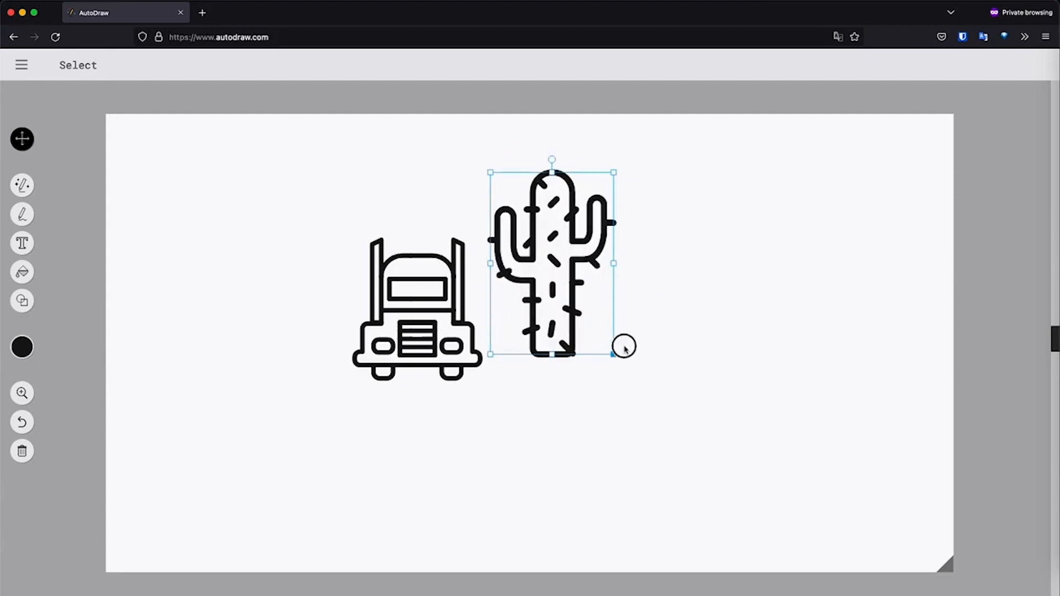
left_click_drag(553, 265, 584, 281)
Step: Fill the cactus with green and try the same green on the canvas background
left_click(78, 347)
left_click(579, 289)
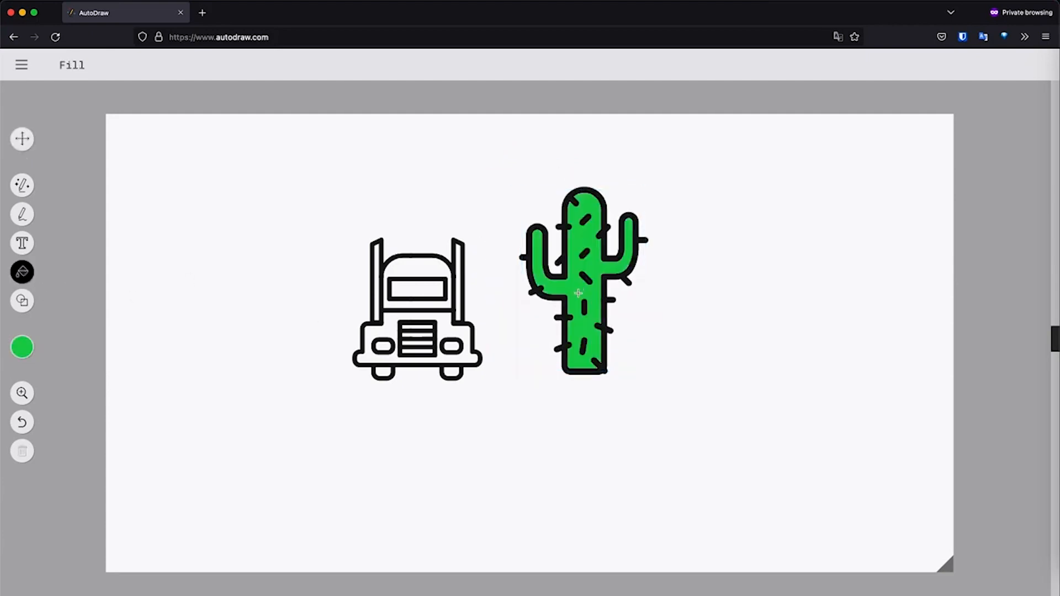
left_click(166, 265)
Step: Fill the truck's body with red and its wheels with black
left_click(21, 339)
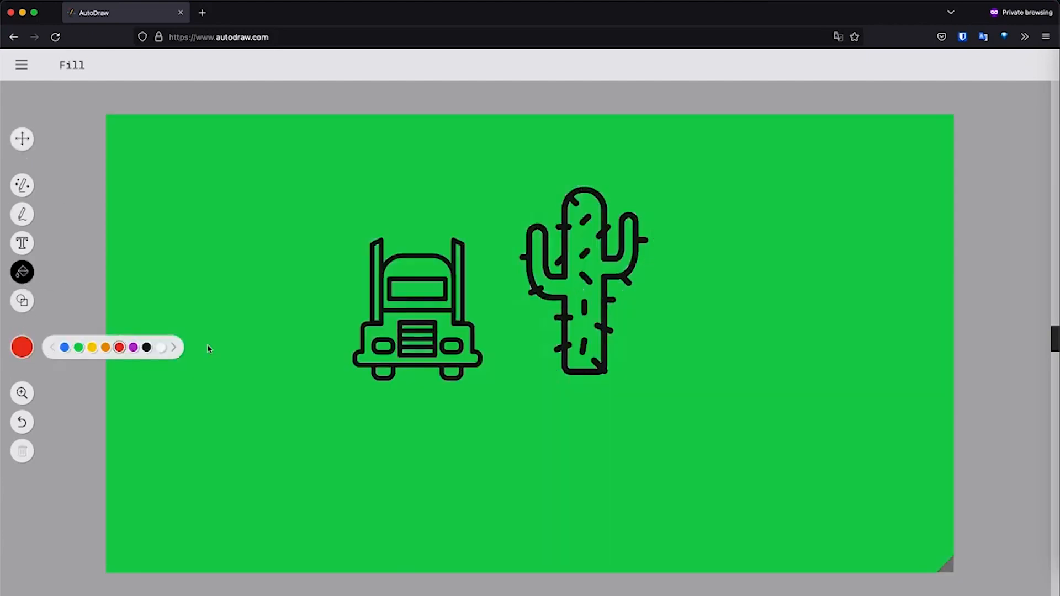
left_click(379, 324)
left_click(22, 347)
left_click(147, 347)
left_click(451, 372)
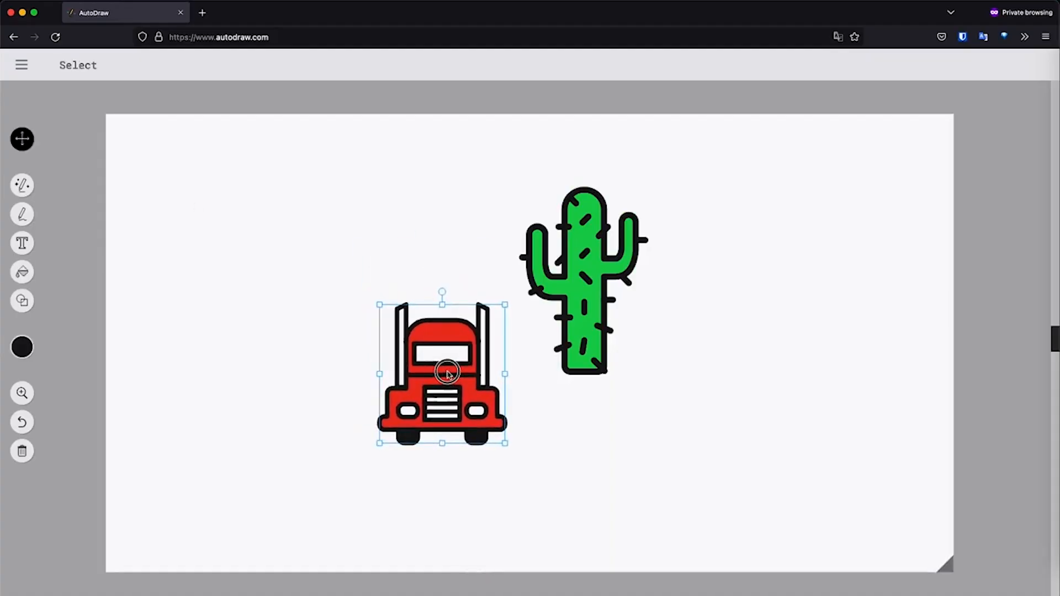
Step: Shift the truck slightly right and place a smaller cactus lower down beside it
left_click_drag(443, 371, 461, 379)
left_click_drag(582, 279, 658, 313)
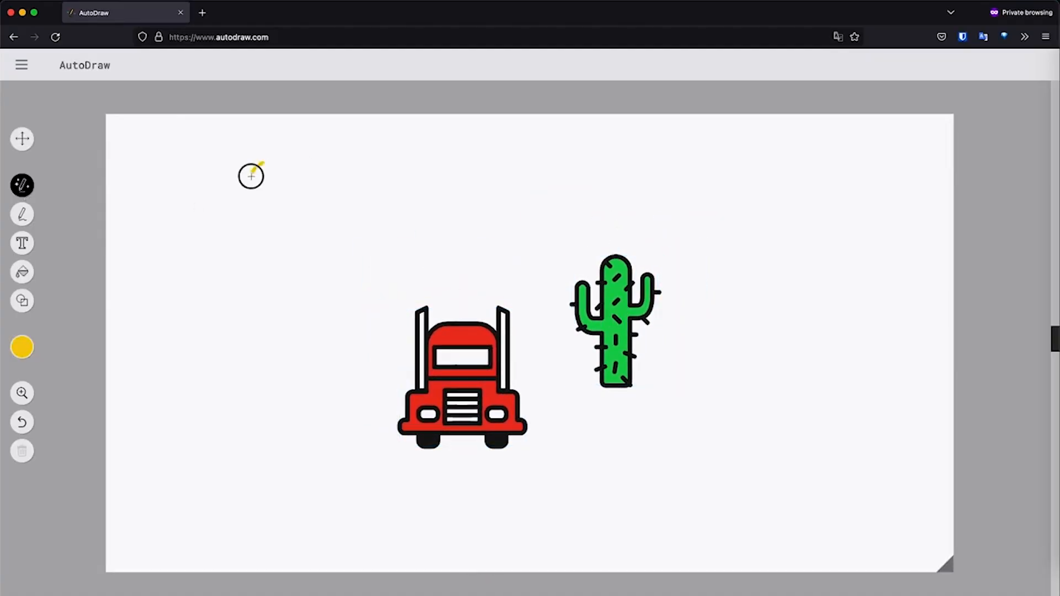
Step: Sketch a yellow sun with rays, replace it with a suggested sun and place it in the canvas's upper-left area
mouse_move(251, 176)
left_mouse_down()
mouse_move(283, 170)
mouse_move(268, 152)
mouse_move(285, 166)
left_mouse_up()
mouse_move(312, 210)
left_mouse_down()
mouse_move(291, 192)
mouse_move(243, 218)
left_mouse_up()
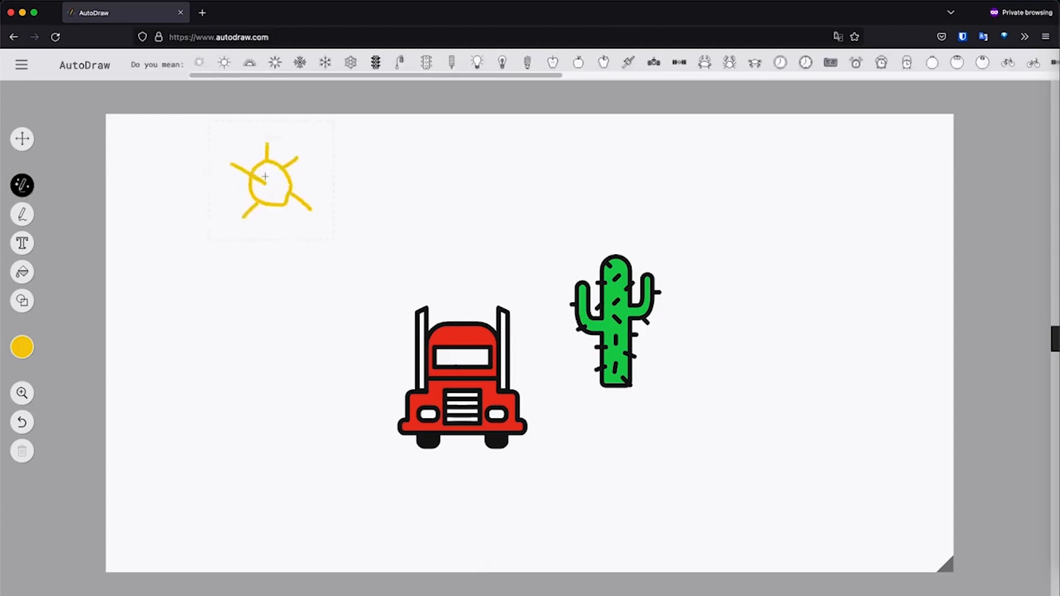
left_click(250, 63)
left_click(224, 62)
left_click(22, 139)
left_click_drag(307, 171, 283, 181)
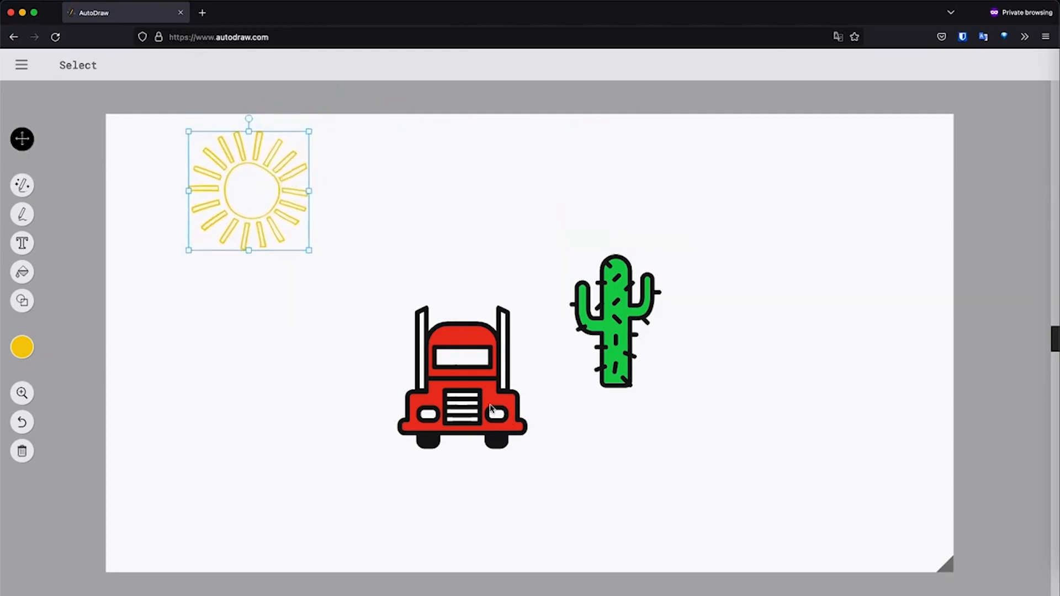
Step: Sketch a black house outline below the sun, replace it with the suggested doghouse and select it
left_click(22, 185)
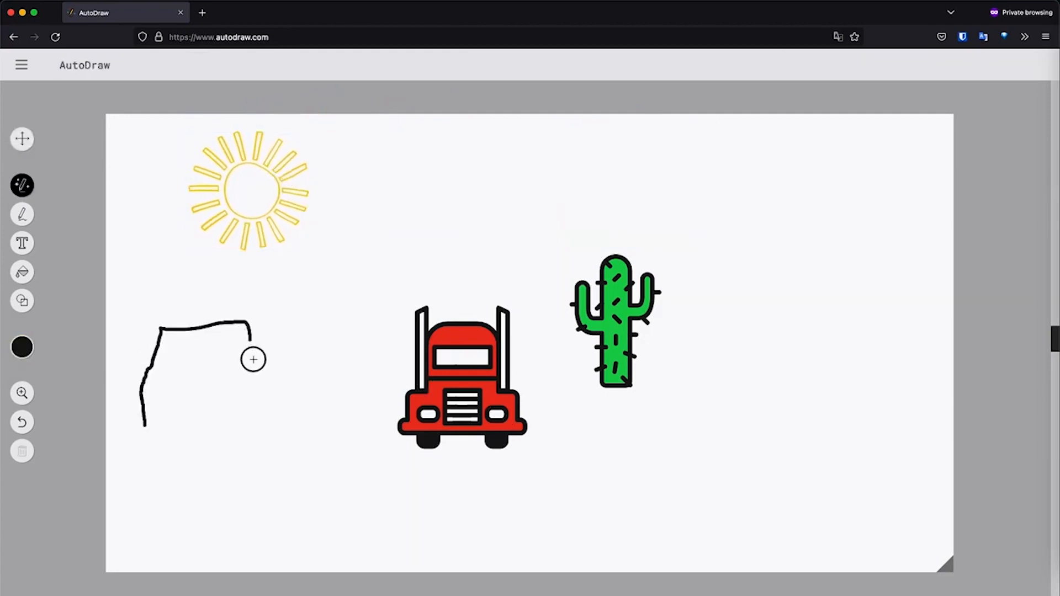
mouse_move(160, 330)
left_mouse_down()
mouse_move(219, 306)
mouse_move(259, 331)
left_mouse_up()
left_click(278, 62)
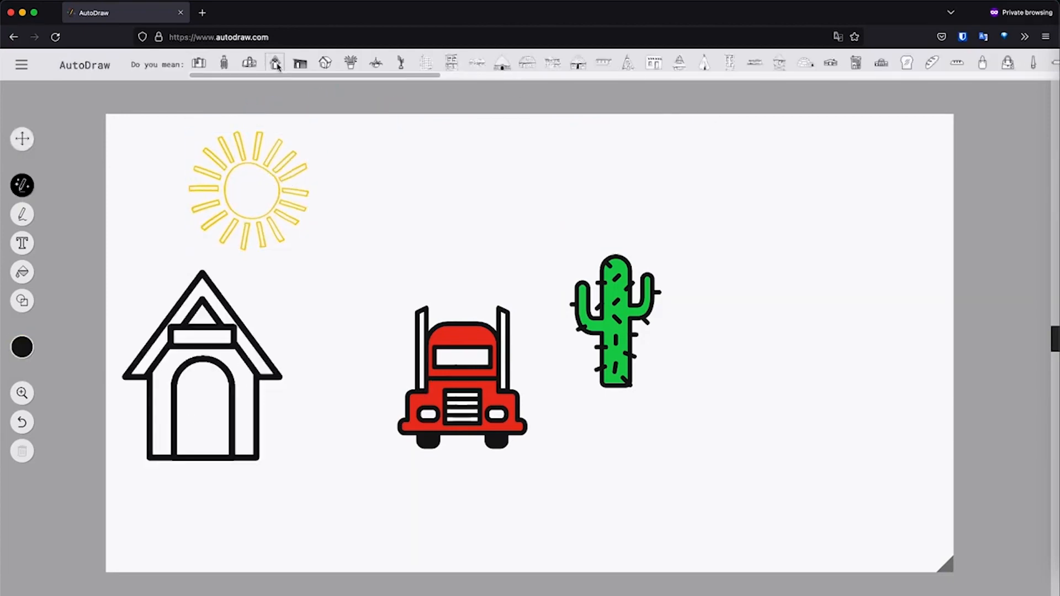
left_click(22, 138)
left_click(212, 334)
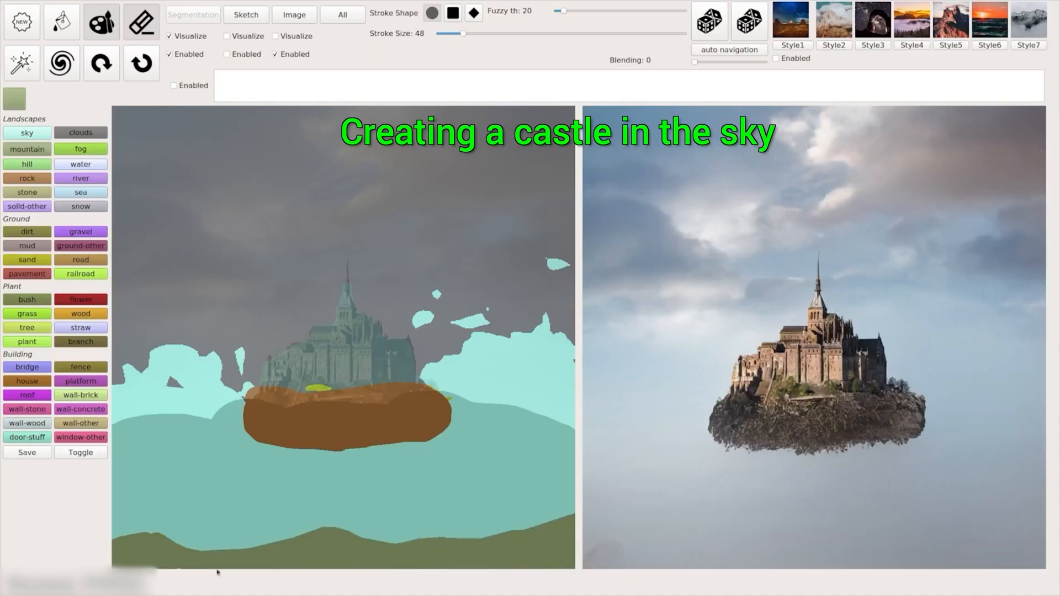
Step: In the landscape generator, enter "sunset" as the text prompt for the castle in the sky
type("sunset")
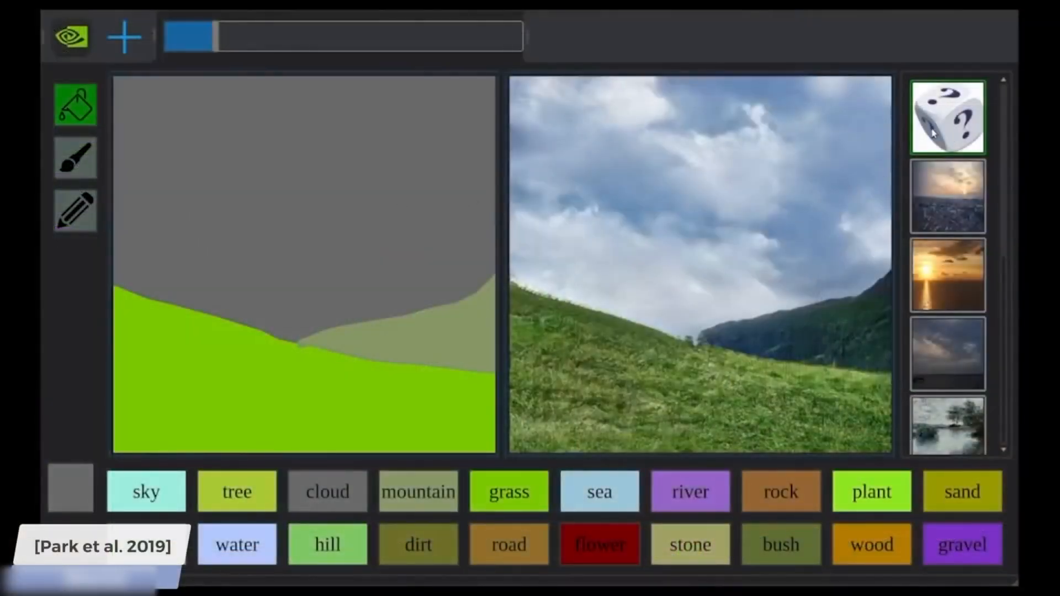
Step: Apply random styles to the grassy hill landscape three times
left_click(934, 133)
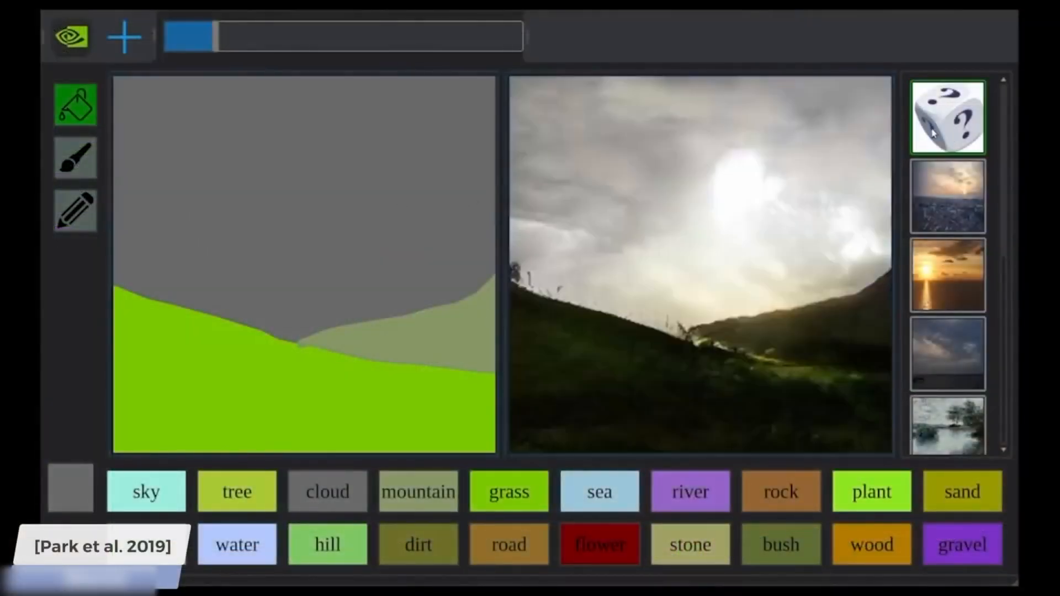
left_click(934, 133)
left_click(933, 133)
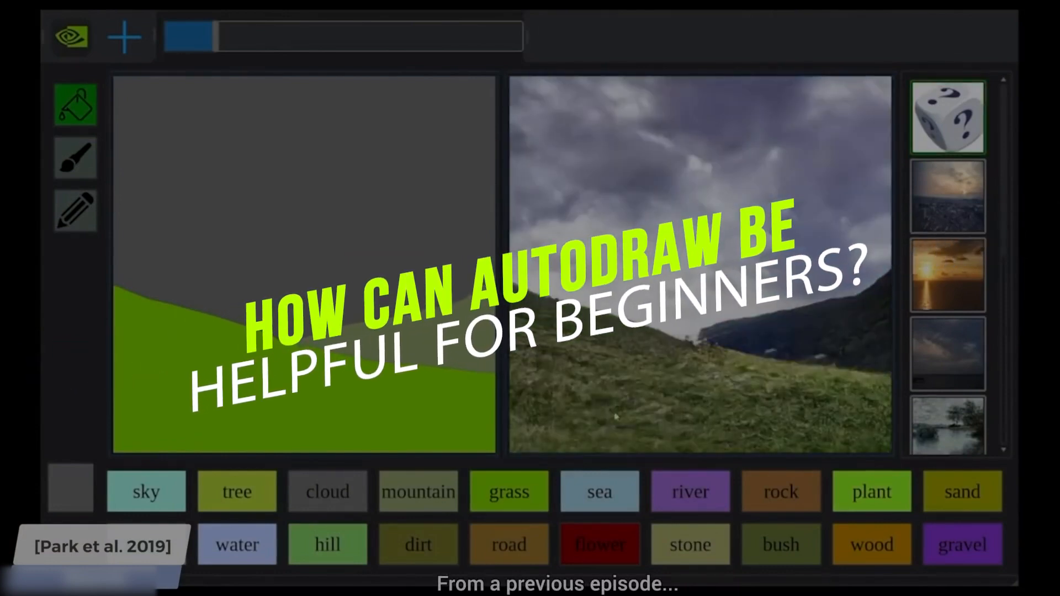
Step: Paint a tree with a thin trunk and rounded, filled crown on the grassy slope, using the tree label
left_click(237, 492)
left_click(75, 158)
mouse_move(218, 353)
left_mouse_down()
mouse_move(222, 204)
mouse_move(195, 214)
mouse_move(175, 242)
mouse_move(189, 280)
mouse_move(258, 278)
mouse_move(269, 245)
mouse_move(228, 200)
left_mouse_up()
left_click(83, 113)
left_click(201, 246)
left_click(256, 253)
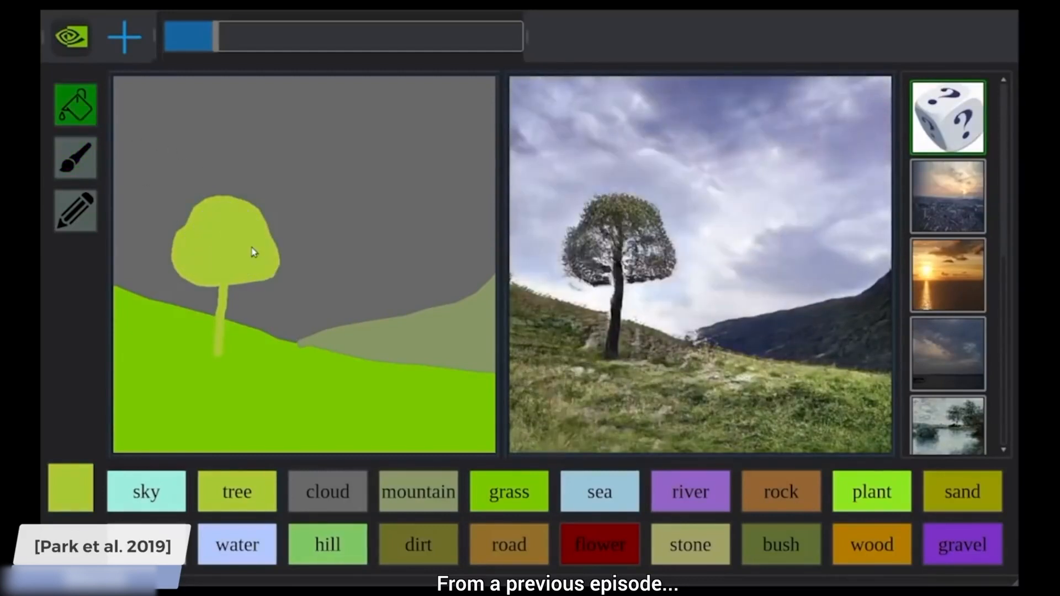
Step: Replace the grass region with snow and apply random styles to the winter landscape four times
left_click(198, 417)
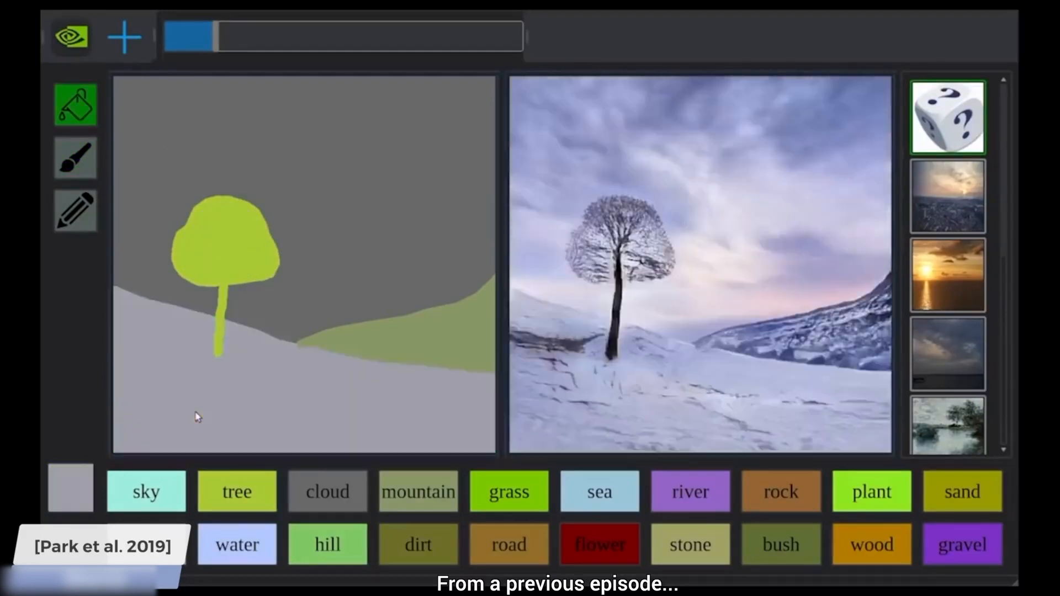
left_click(953, 123)
left_click(953, 122)
left_click(953, 122)
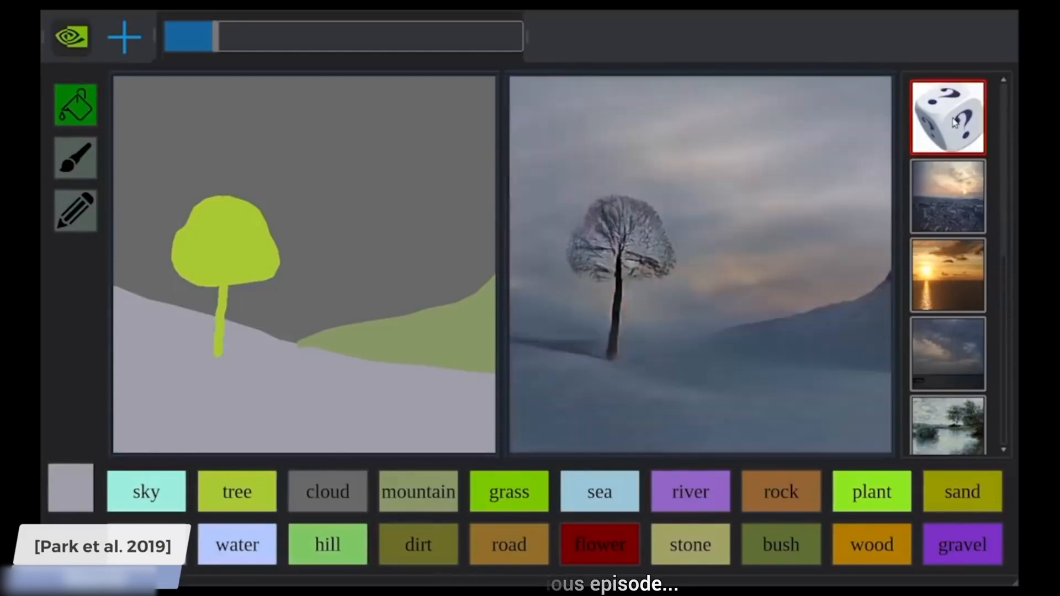
left_click(954, 123)
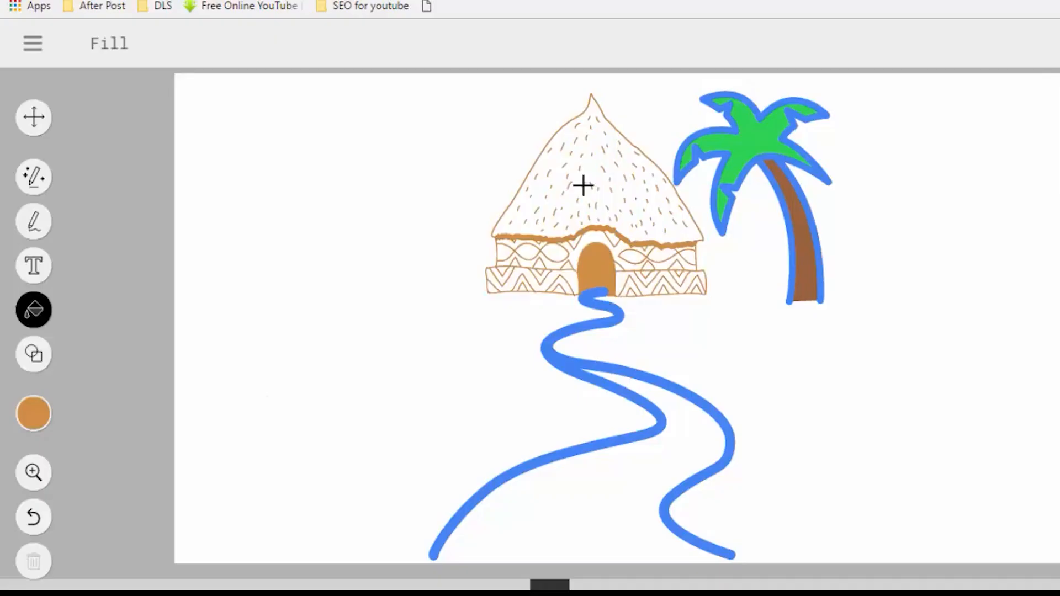
Step: Fill the hut's thatched roof with light brown and its patterned walls with yellow
left_click(590, 159)
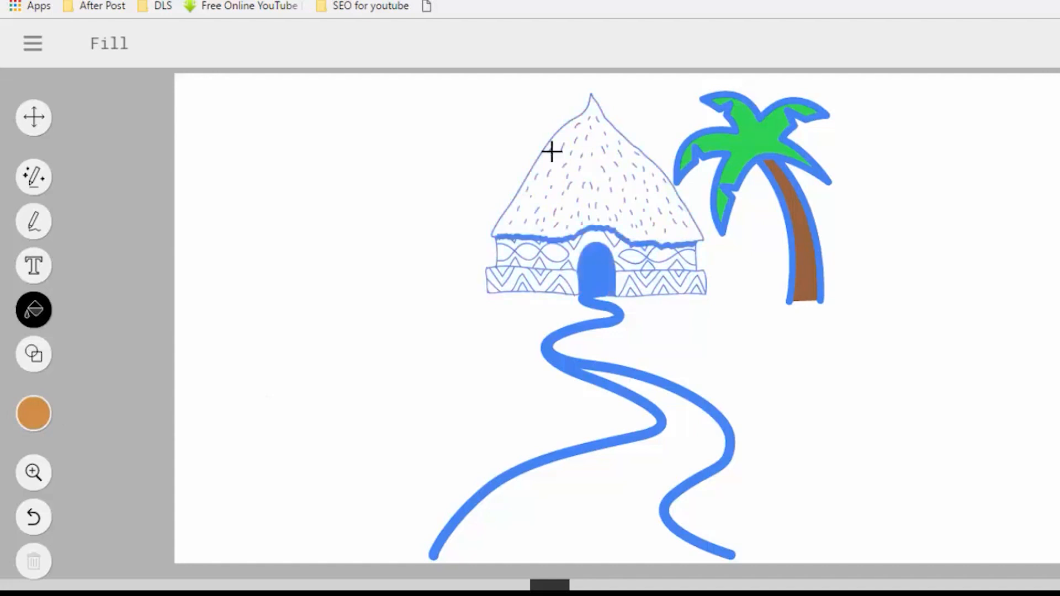
left_click(581, 173)
left_click(529, 250)
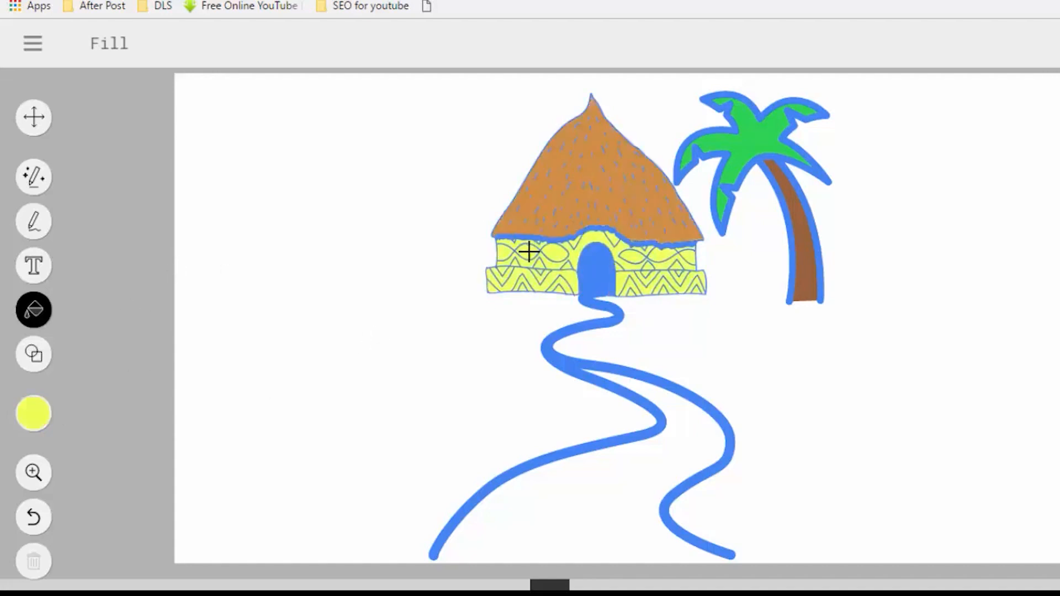
Step: Recolour the hut's doorway and outlines dark grey
left_click(33, 415)
left_click(80, 414)
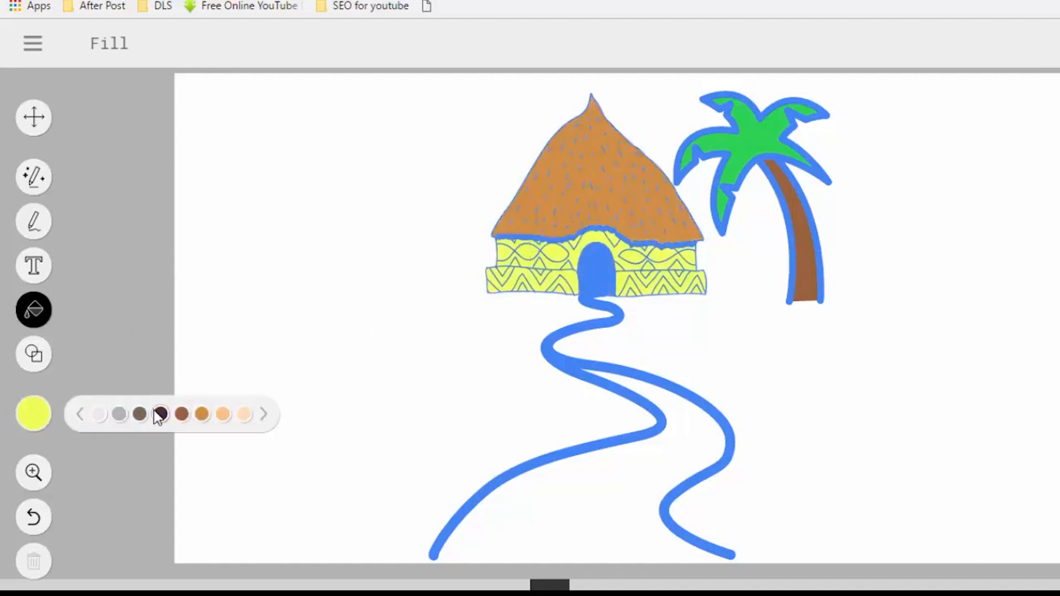
left_click(135, 414)
left_click(597, 267)
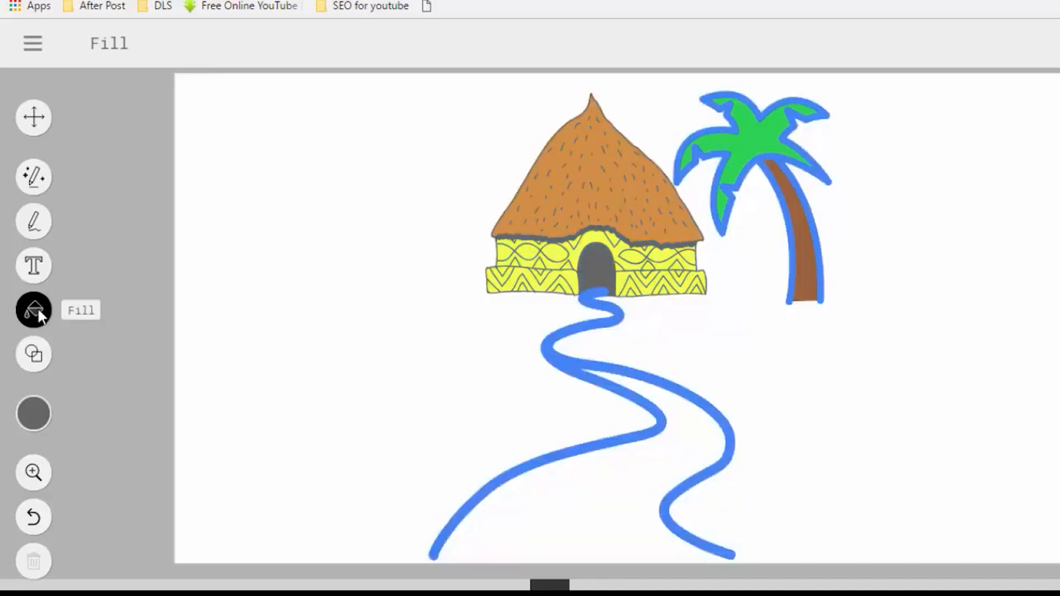
Step: Fill the winding path's interior with light grey, undoing the light grey recolouring of its outline
left_click(33, 416)
left_click(118, 414)
left_click(589, 499)
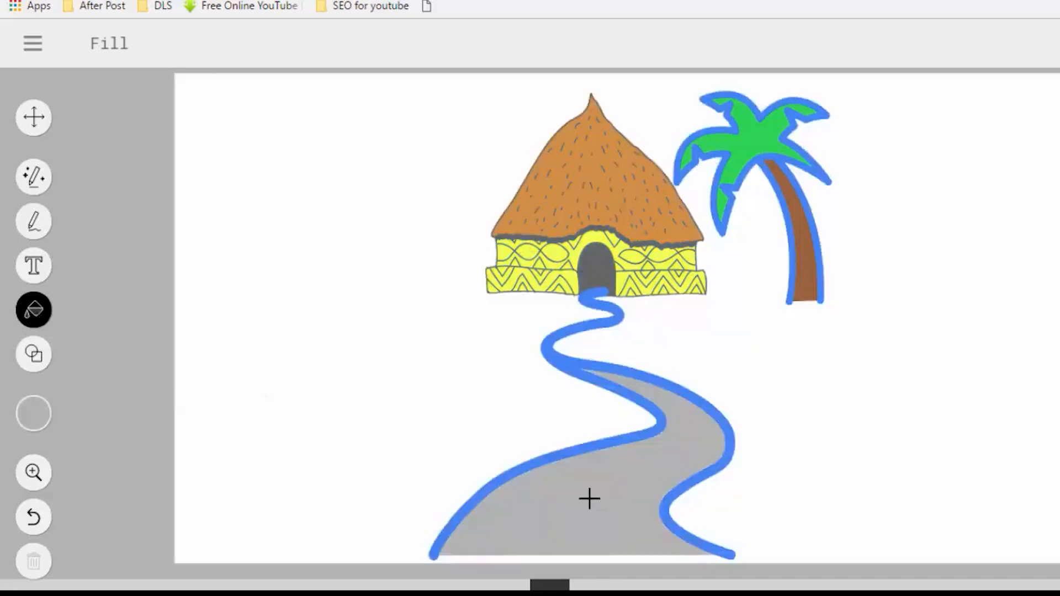
left_click(553, 459)
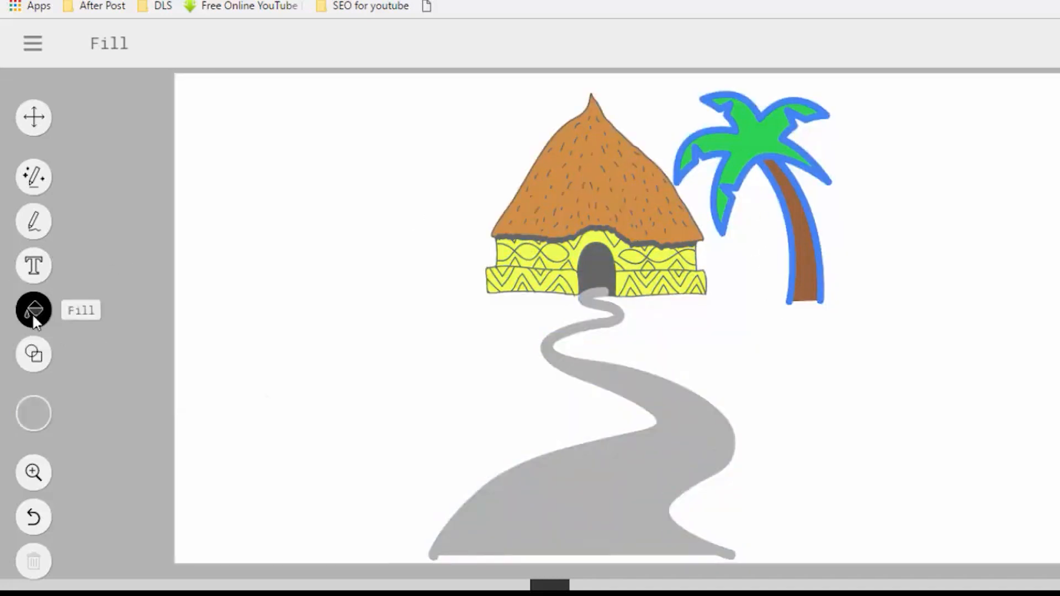
key("ctrl+z")
key("ctrl+z")
left_click(559, 509)
Step: Recolour the winding path's outline dark grey
left_click(33, 414)
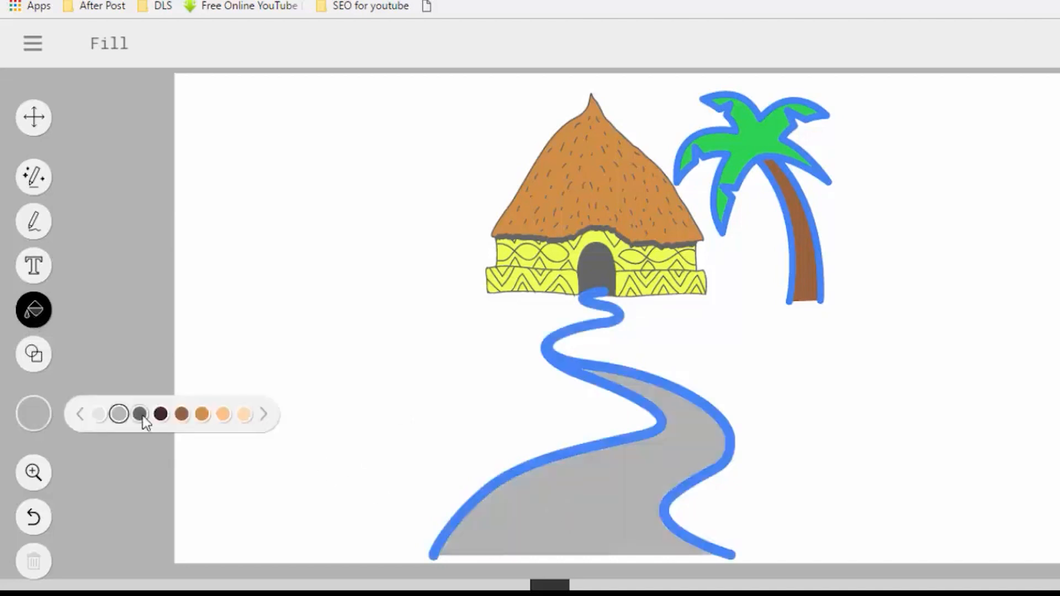
left_click(142, 416)
left_click(445, 536)
Step: Undo the path outline's recolouring and try brown on the palm tree's outline
left_click(44, 414)
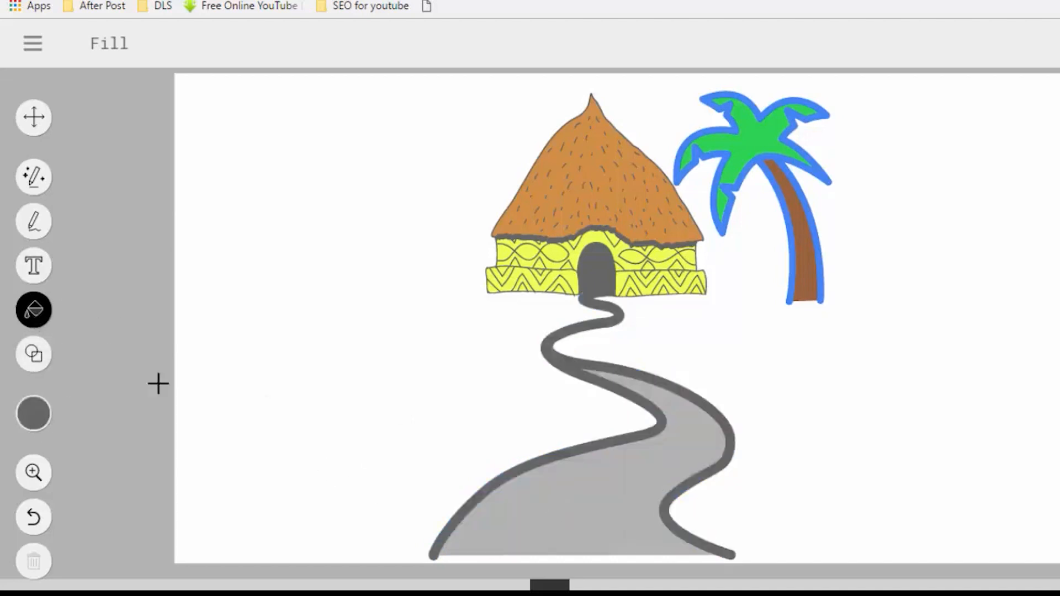
left_click(266, 416)
left_click(265, 415)
left_click(82, 415)
left_click(83, 416)
left_click(161, 415)
left_click(182, 415)
left_click(793, 265)
key("ctrl+z")
key("ctrl+z")
left_click(793, 265)
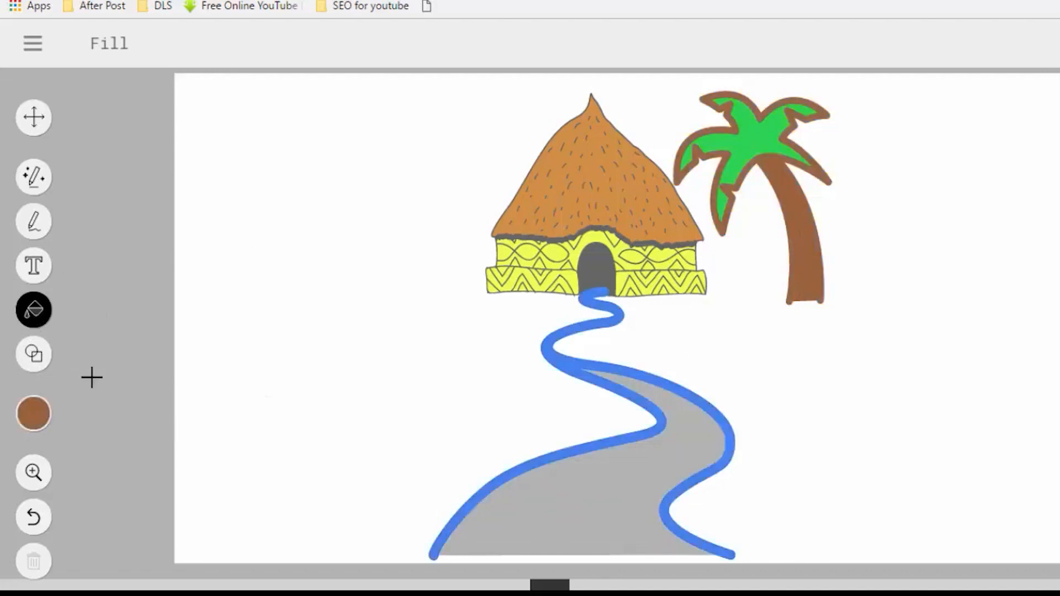
Step: Try black on the path's outline, undo it and recolour the palm tree's outline black
left_click(34, 414)
left_click(265, 413)
left_click(82, 416)
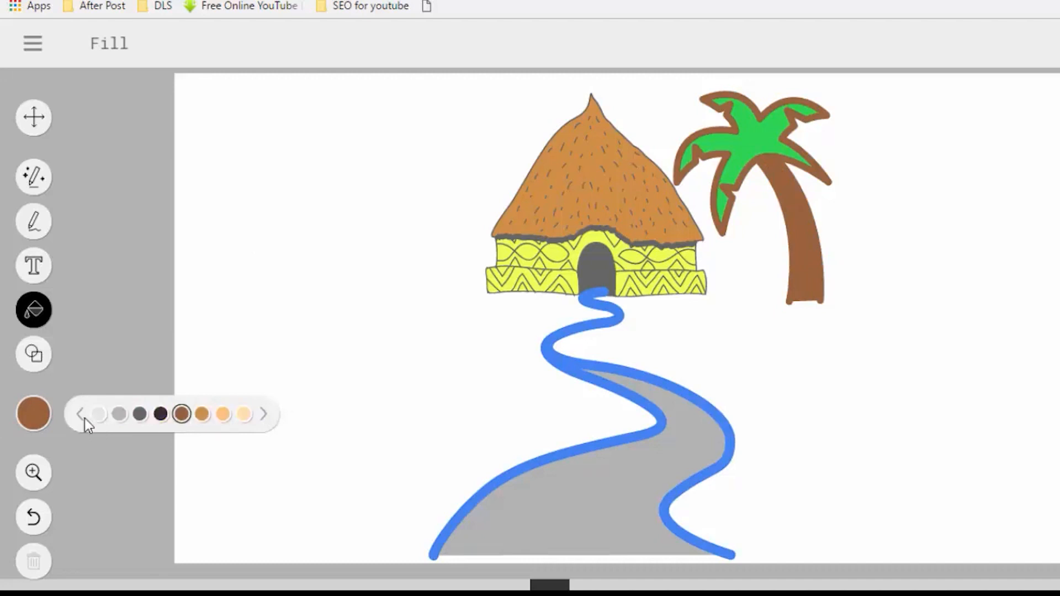
left_click(224, 414)
left_click(789, 290)
left_click(512, 250)
key("ctrl+z")
key("ctrl+z")
left_click(588, 301)
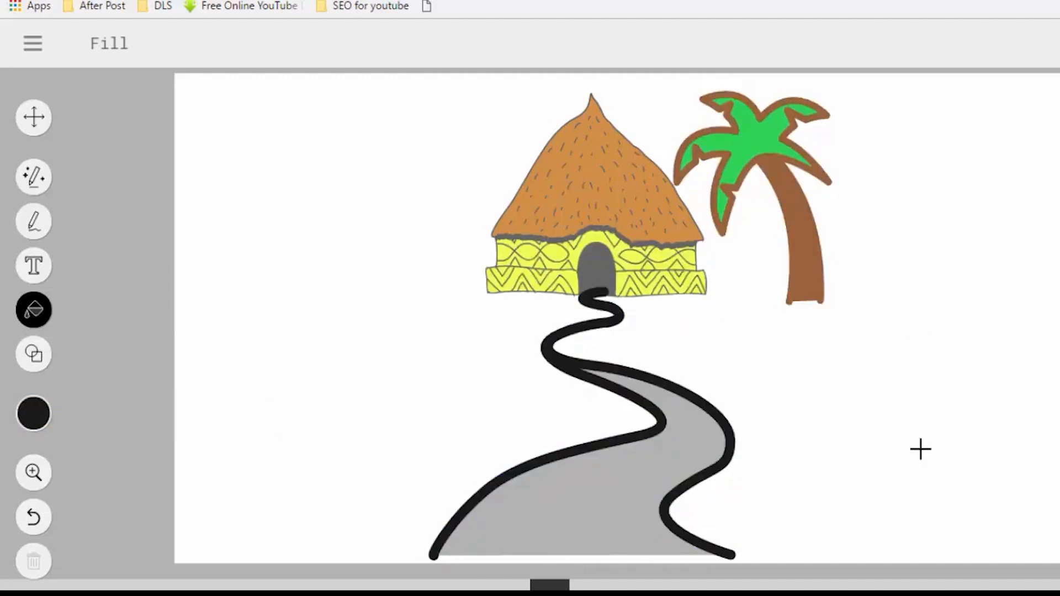
key("ctrl+z")
left_click(792, 287)
Step: Try a light grey path outline and undo it along with the palm tree's black outline
left_click(33, 414)
left_click(264, 413)
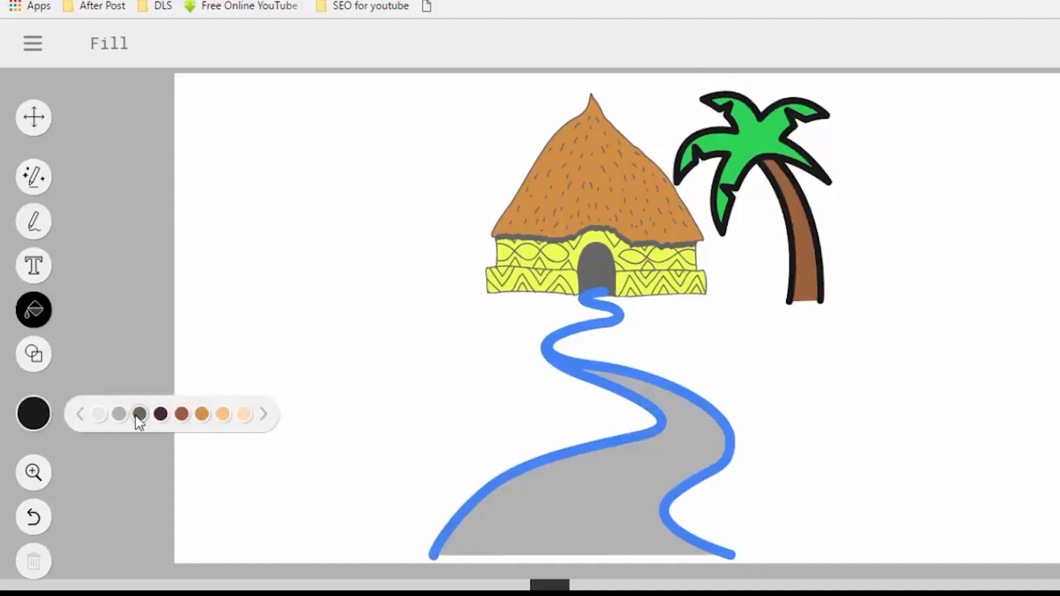
left_click(119, 414)
left_click(452, 525)
key("ctrl+z")
key("ctrl+z")
Step: Set the path's blue outline to dark grey
left_click(34, 414)
left_click(140, 414)
left_click(440, 541)
Step: Sketch small dark grey birds to the left of the hut's roof and replace them with the suggested flock
left_click(35, 177)
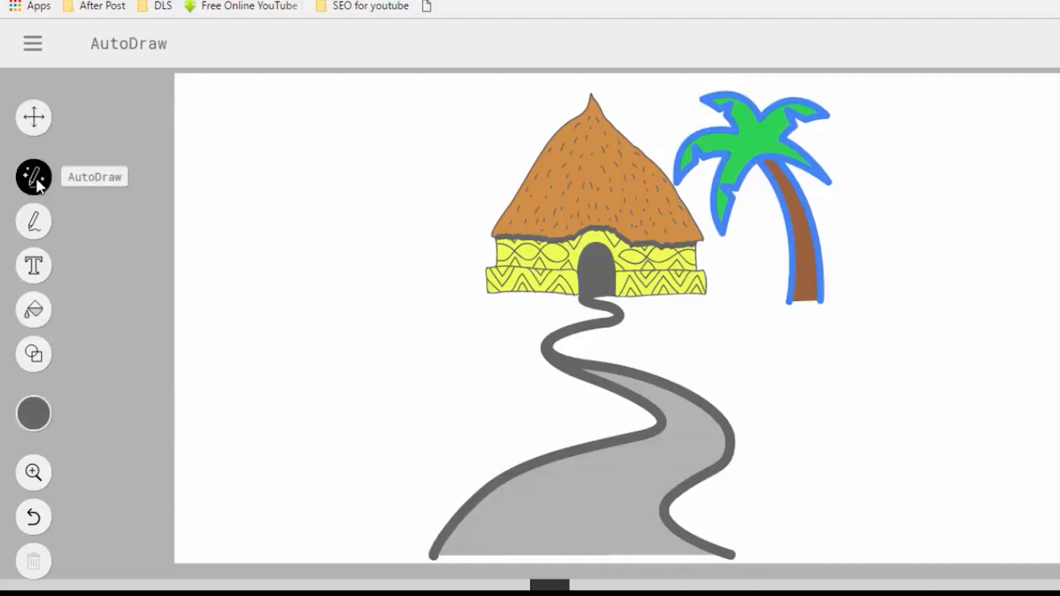
left_click_drag(217, 114, 237, 110)
left_click_drag(311, 114, 338, 111)
left_click_drag(423, 105, 446, 99)
left_click(532, 43)
Step: Shrink the flock of birds and place it in the canvas's upper-left corner
left_click(34, 118)
left_click_drag(298, 107, 275, 128)
left_click_drag(414, 181, 265, 116)
left_click_drag(260, 75, 243, 79)
left_click(377, 143)
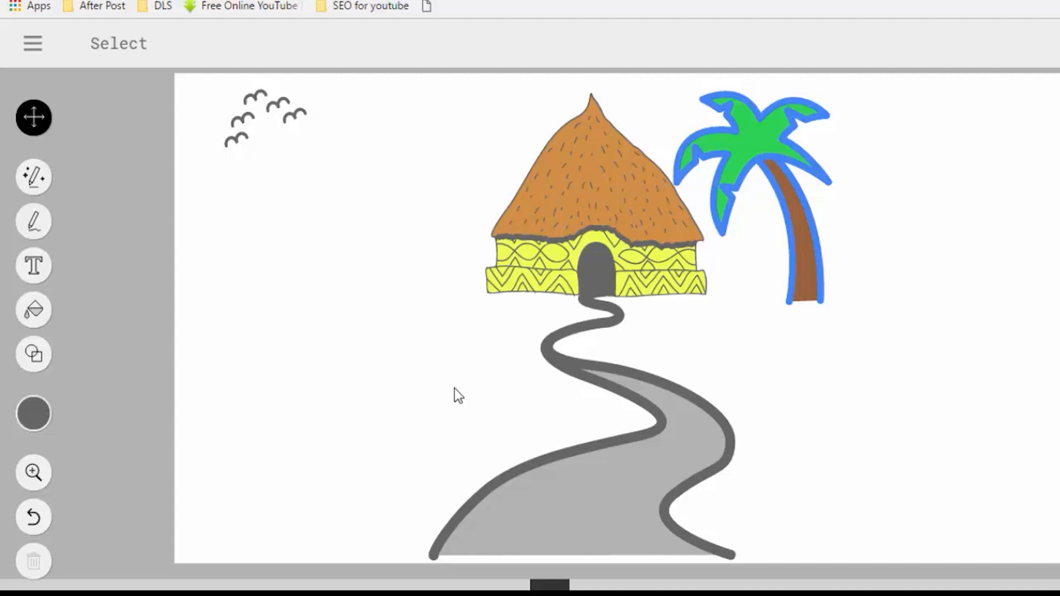
Step: Sketch black grass blades around the palm tree's base and replace them with the suggested strip of grass
left_click(34, 177)
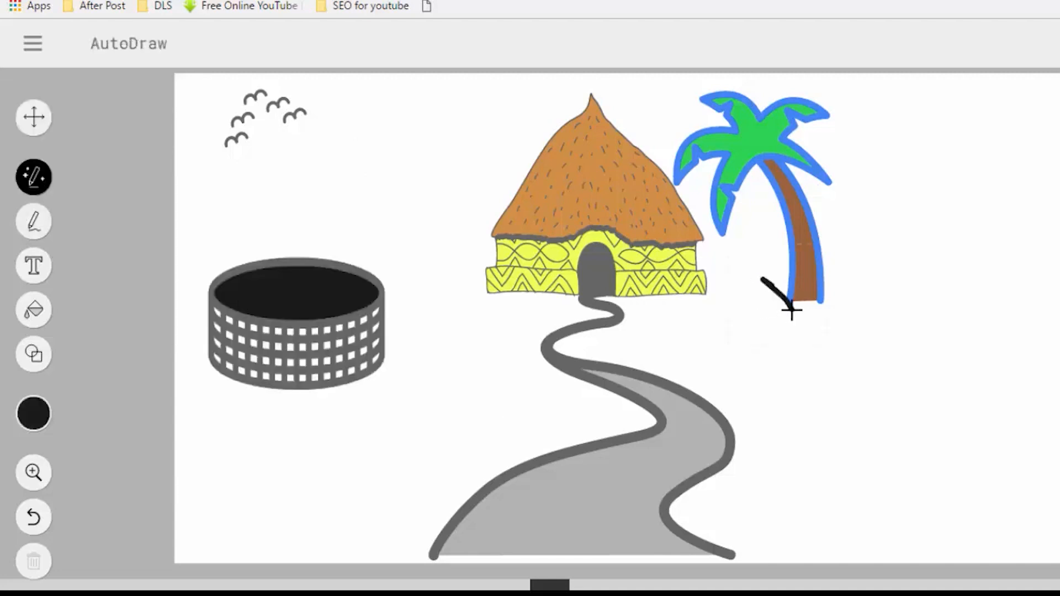
left_click_drag(792, 310, 793, 282)
mouse_move(807, 315)
left_mouse_down()
mouse_move(823, 315)
mouse_move(839, 284)
left_mouse_up()
left_click_drag(859, 281, 860, 312)
left_click(317, 47)
left_click(390, 49)
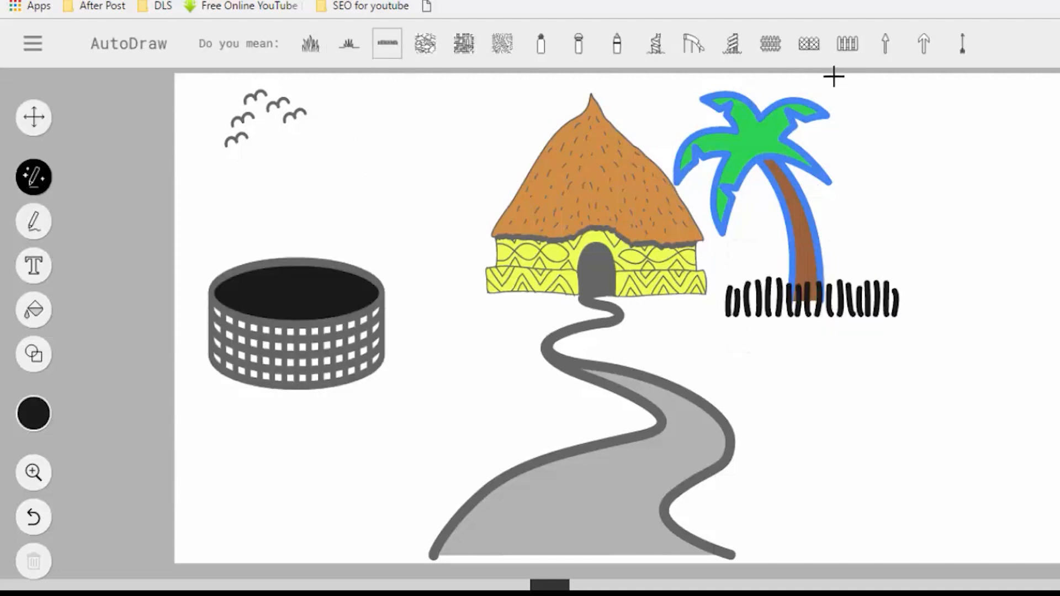
Step: Recolour the grass strip under the palm tree and sketch another short stroke beside the trunk
left_click(33, 413)
left_click(118, 415)
left_click(34, 309)
left_click(745, 325)
left_click(33, 177)
left_click_drag(853, 283, 869, 289)
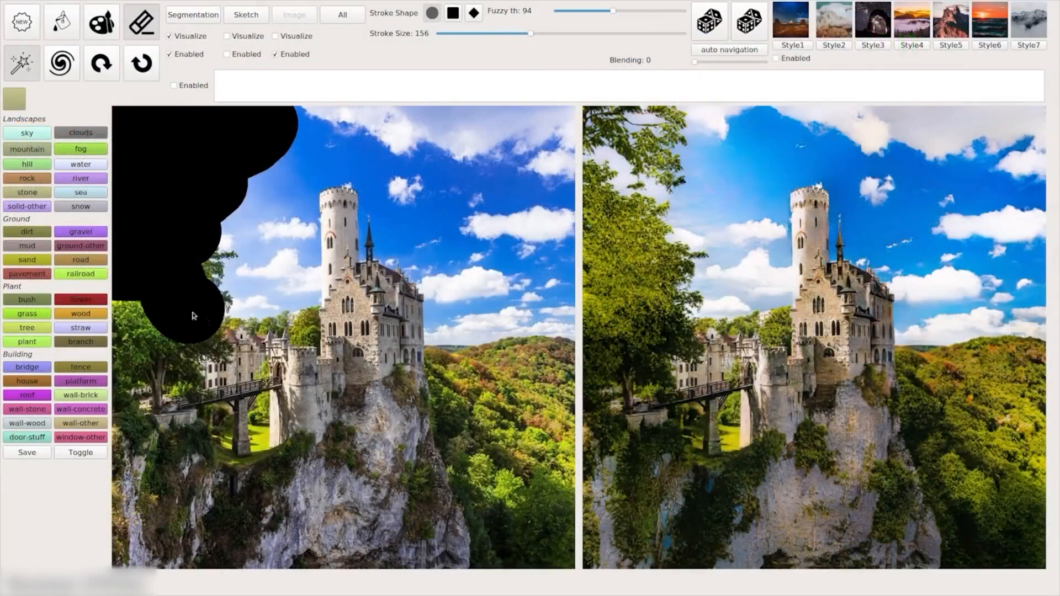
Step: Erase the scenery around the castle photo and paint sky and sea regions into its segmentation mask
mouse_move(195, 317)
left_mouse_down()
mouse_move(187, 440)
mouse_move(475, 371)
mouse_move(464, 442)
mouse_move(309, 525)
left_mouse_up()
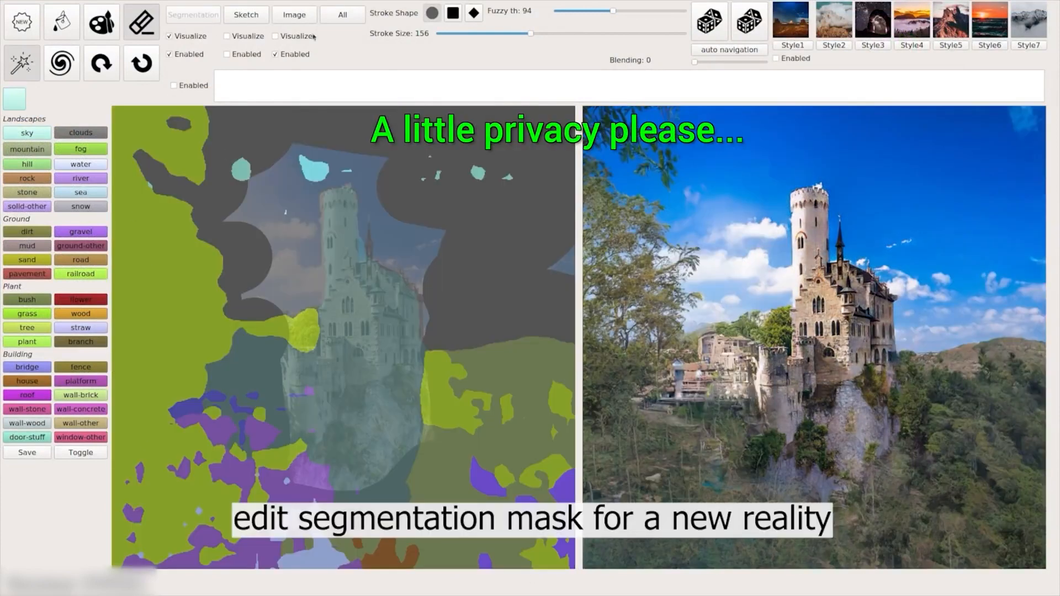
mouse_move(127, 138)
left_mouse_down()
mouse_move(176, 199)
mouse_move(193, 381)
mouse_move(474, 289)
mouse_move(551, 340)
left_mouse_up()
left_click(81, 192)
mouse_move(138, 541)
left_mouse_down()
mouse_move(497, 420)
mouse_move(221, 442)
mouse_move(276, 375)
left_mouse_up()
left_click_drag(276, 376, 166, 359)
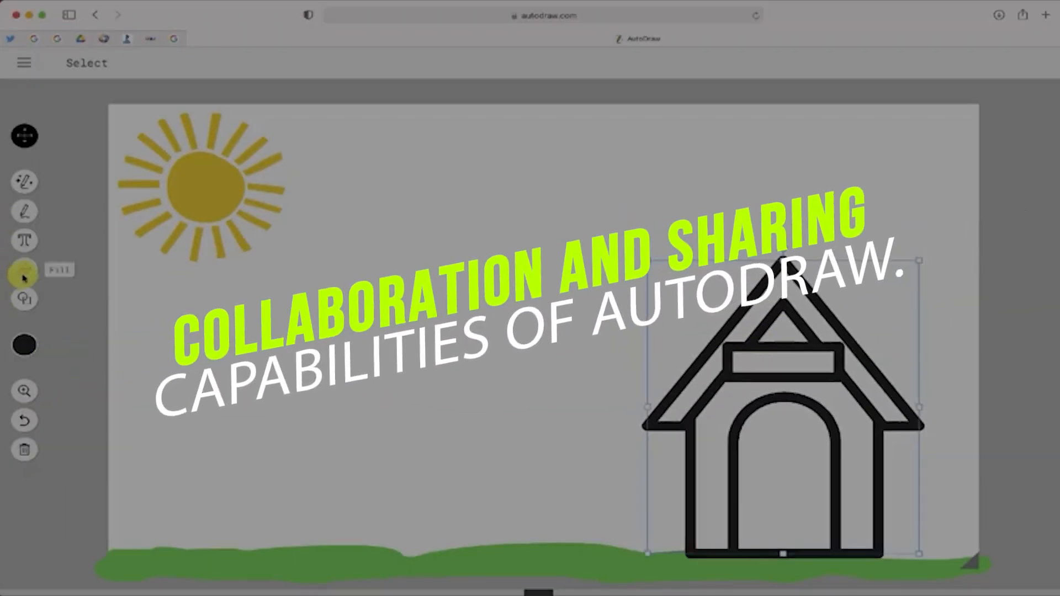
Step: Fill the doghouse's walls and roof with red and its doorway with black
left_click(24, 269)
left_click(26, 345)
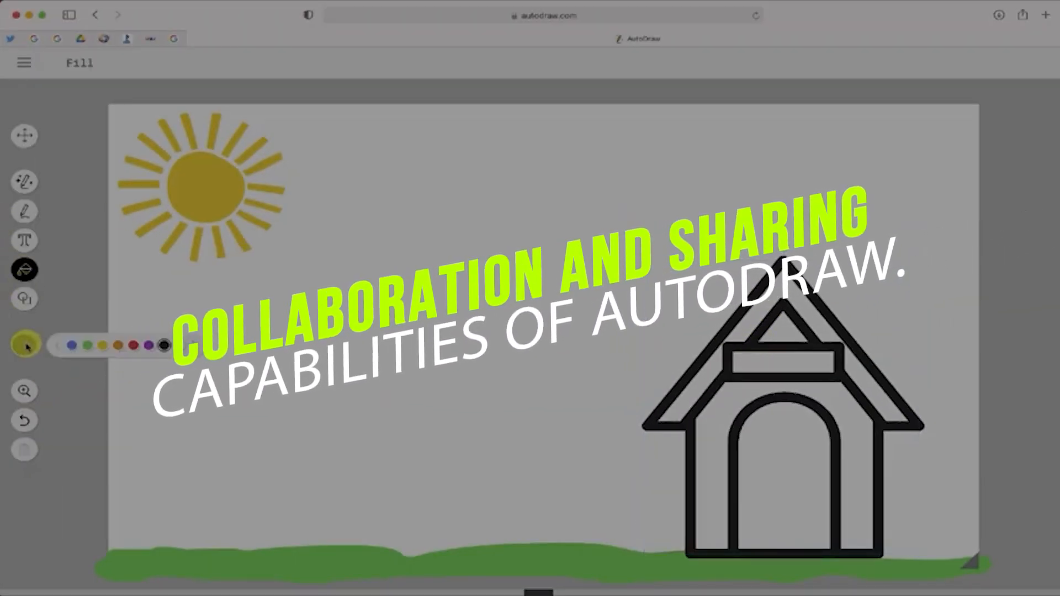
left_click(133, 345)
left_click(706, 428)
left_click(25, 345)
left_click(62, 345)
left_click(786, 450)
Step: Sketch a pig's face with ears, eyes and snout left of the doghouse and replace it with the suggested pig
left_click(24, 182)
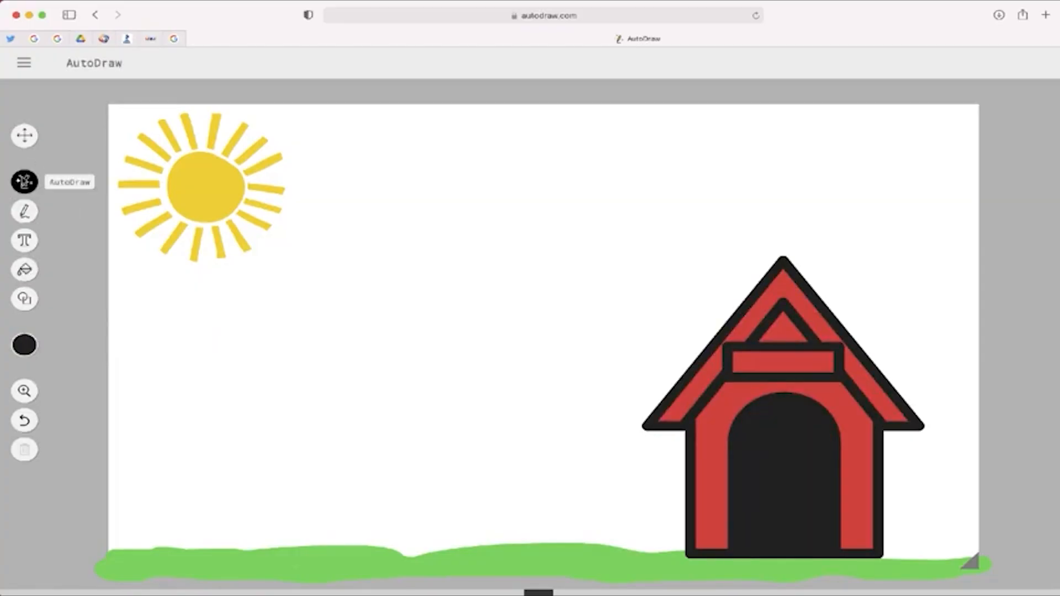
mouse_move(385, 451)
left_mouse_down()
mouse_move(394, 519)
mouse_move(369, 414)
mouse_move(467, 463)
left_mouse_up()
left_click(391, 476)
left_click(409, 493)
left_click_drag(409, 493, 411, 488)
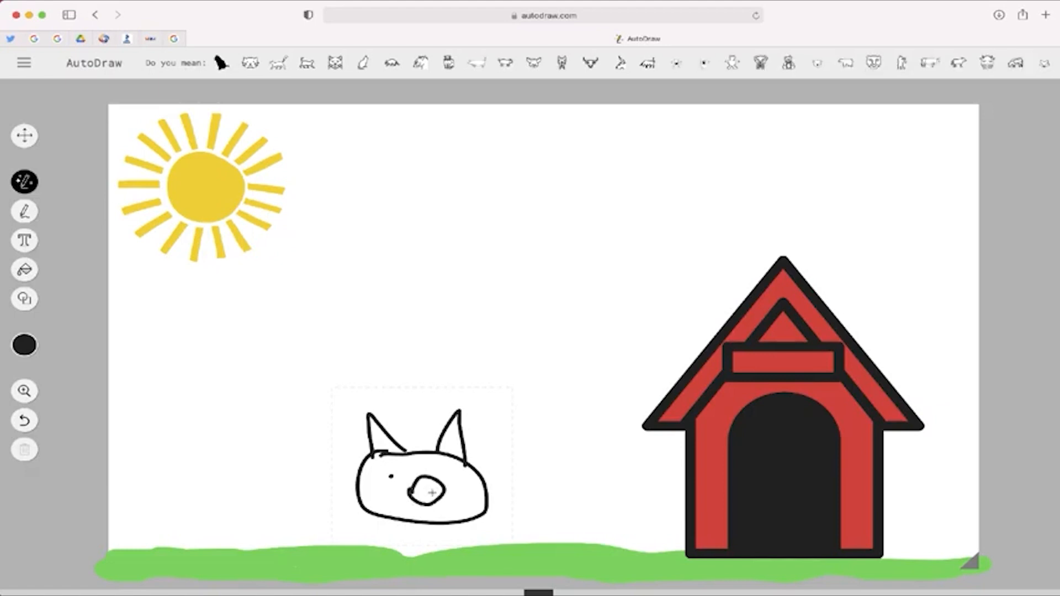
left_click(423, 491)
left_click(447, 469)
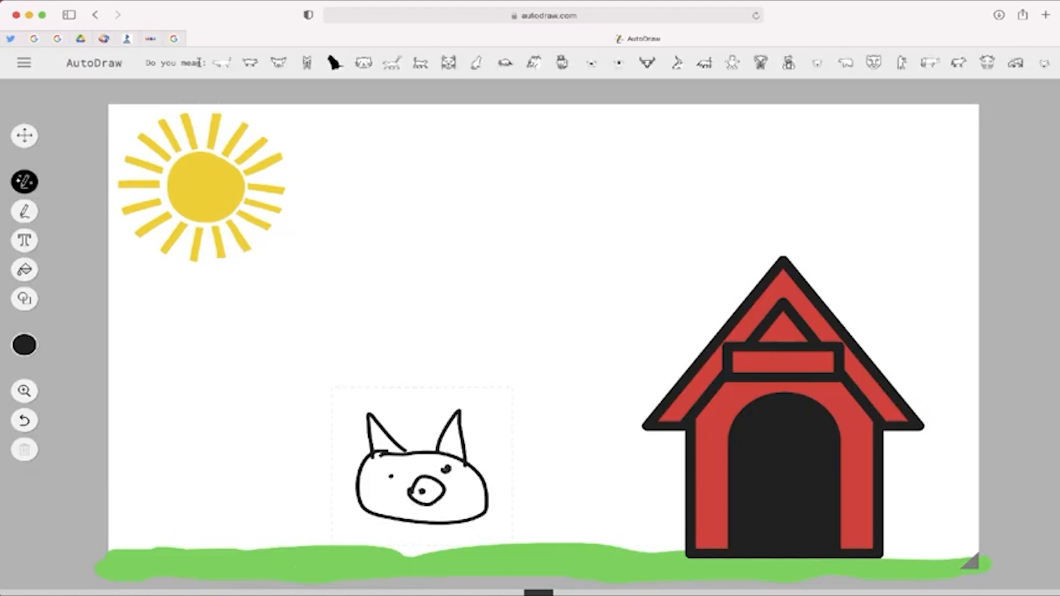
left_click(224, 64)
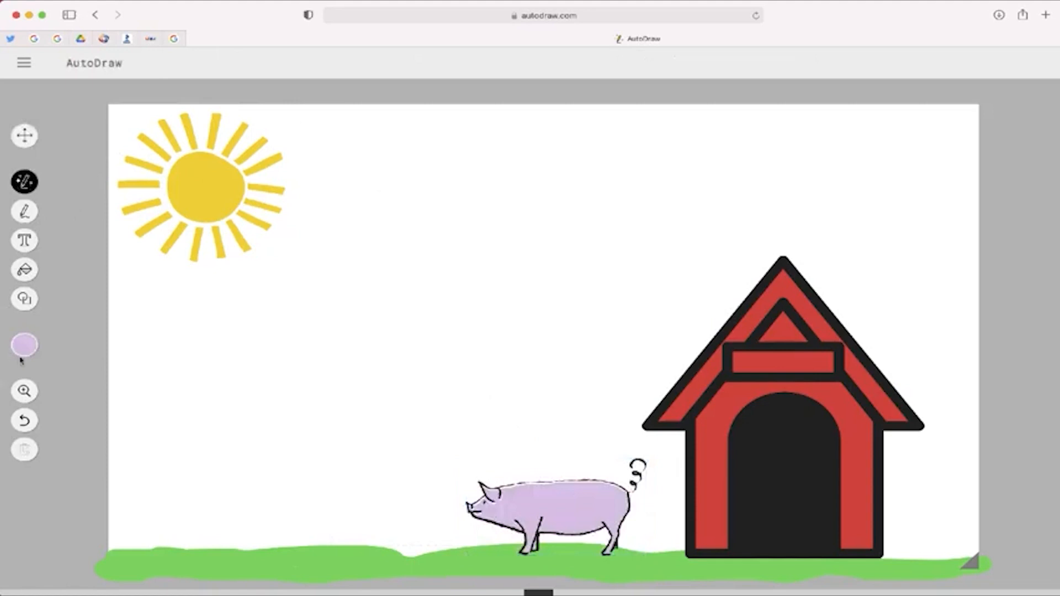
Step: Sketch a dark brown round body with legs below the sun and replace it with the suggested spider web
left_click(25, 346)
scroll(122, 352, "left", 3)
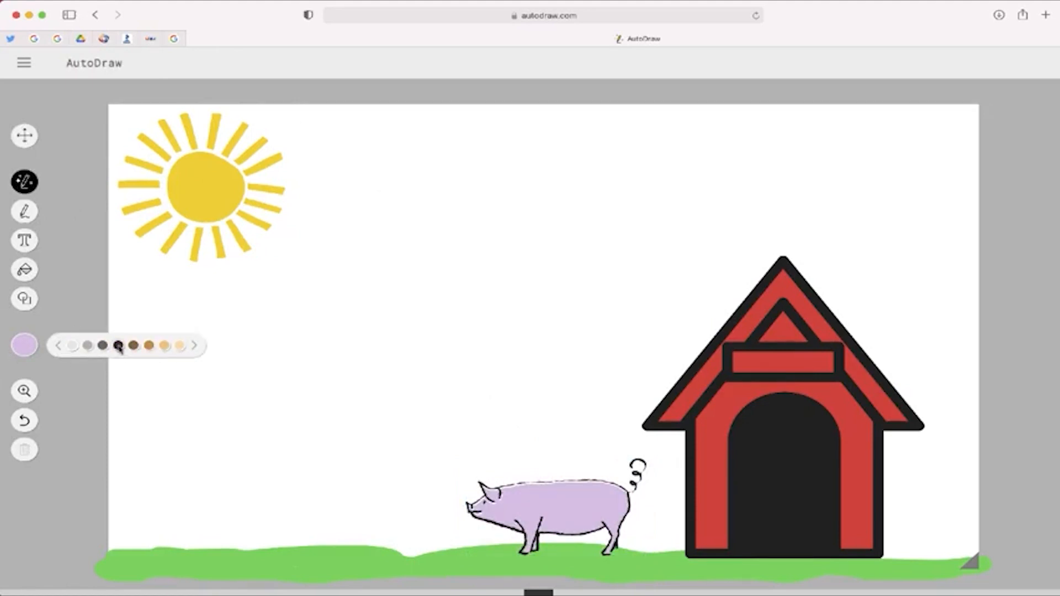
left_click(119, 346)
mouse_move(332, 423)
left_mouse_down()
mouse_move(308, 359)
mouse_move(181, 345)
left_mouse_up()
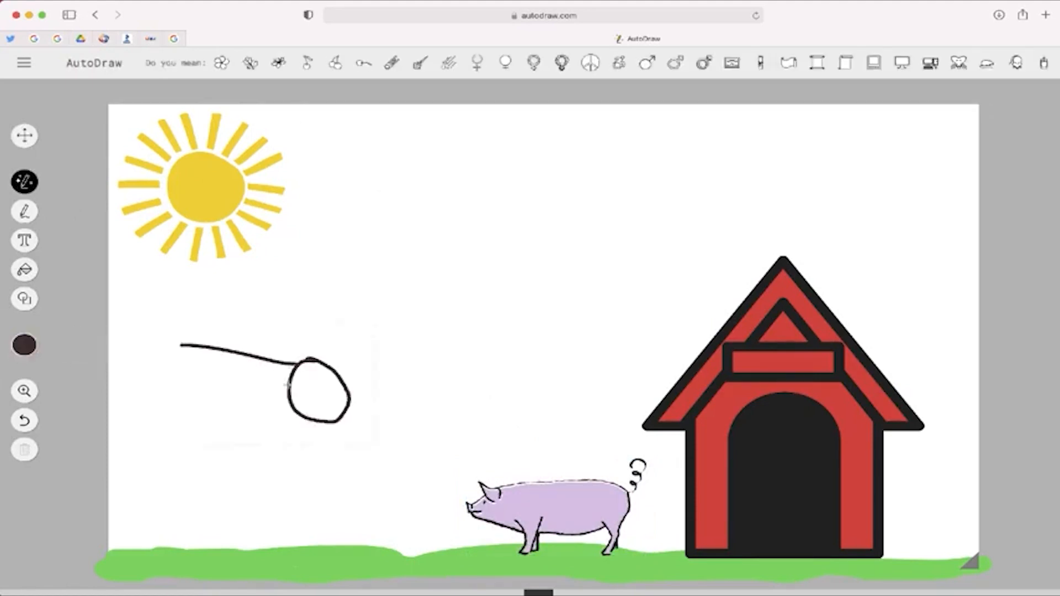
left_click_drag(291, 384, 201, 404)
left_click_drag(292, 410, 248, 439)
left_click_drag(301, 419, 284, 442)
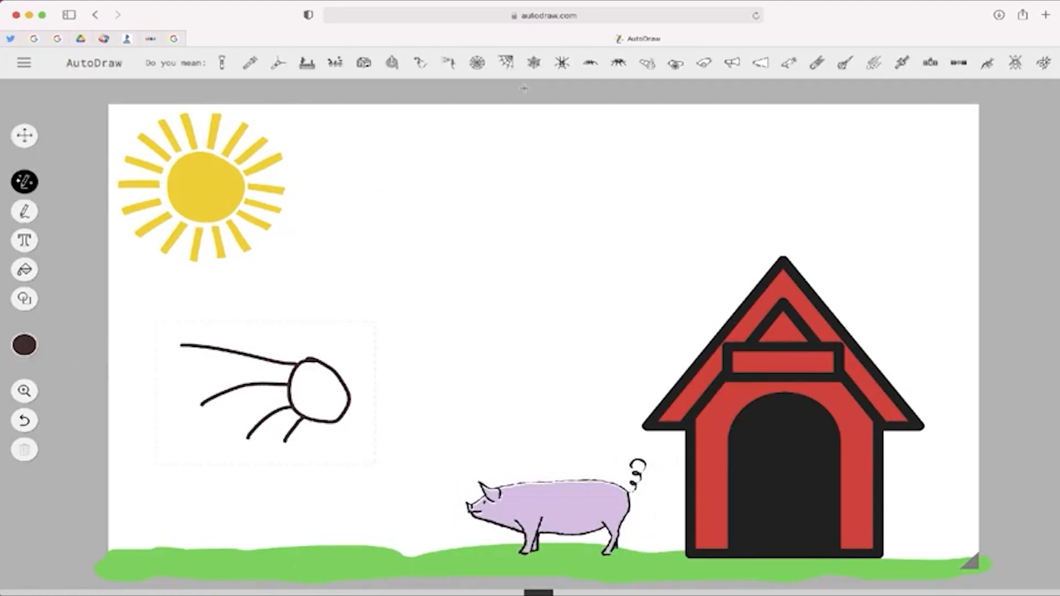
left_click(478, 62)
left_click(340, 308)
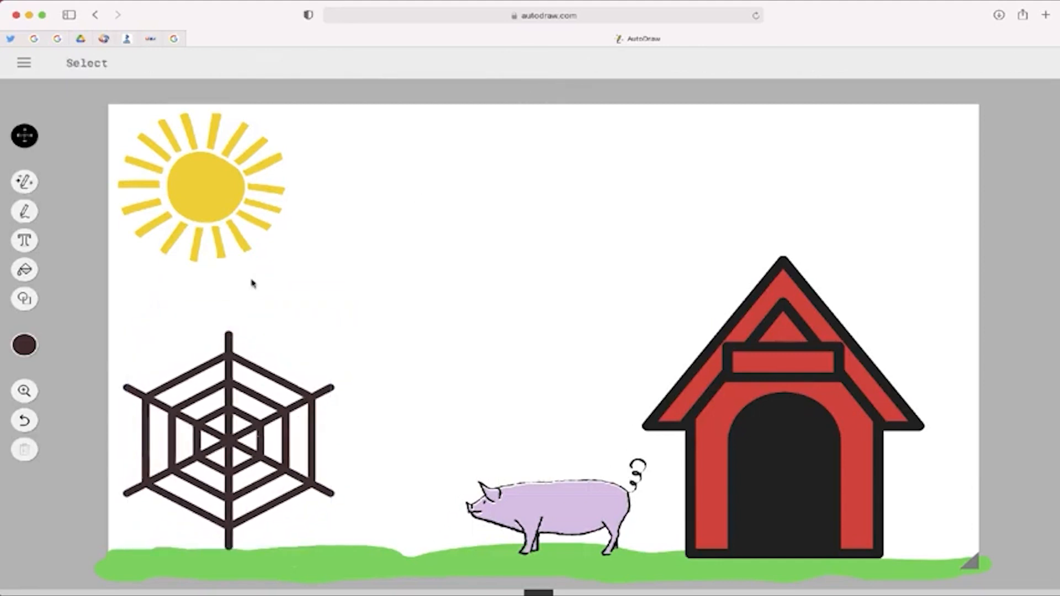
Step: Sketch a small dark brown spider above and to the right of the web and replace it with the suggested spider
mouse_move(381, 322)
left_mouse_down()
mouse_move(344, 311)
mouse_move(359, 353)
left_mouse_up()
left_click_drag(391, 323, 425, 293)
left_click(221, 62)
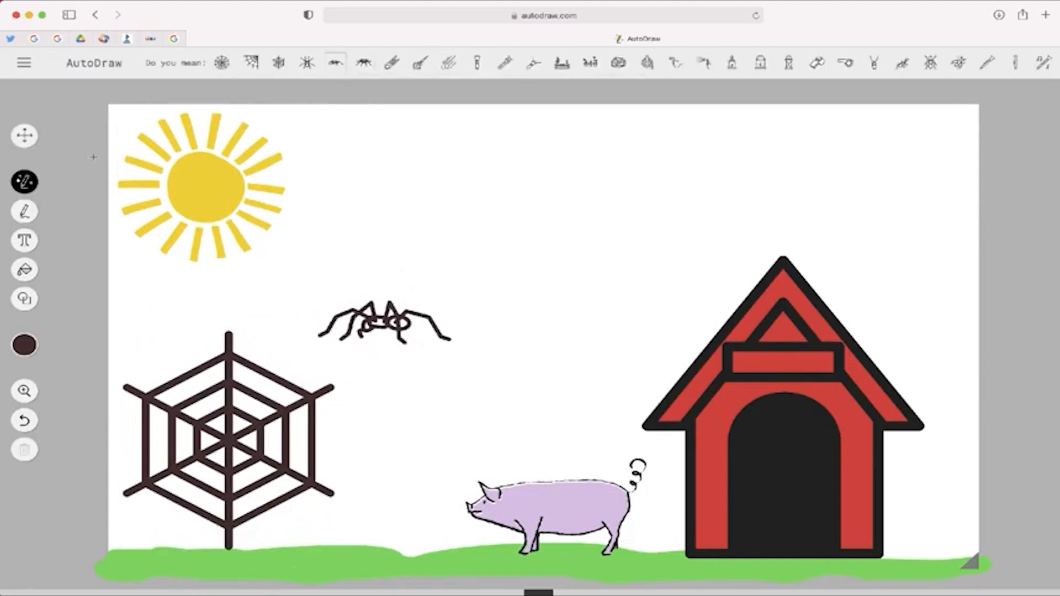
Step: Fill the spider's body with dark brown and move the spider onto the grass at the foot of the web
left_click(24, 269)
left_click(24, 135)
left_click_drag(385, 323, 297, 527)
left_click(465, 411)
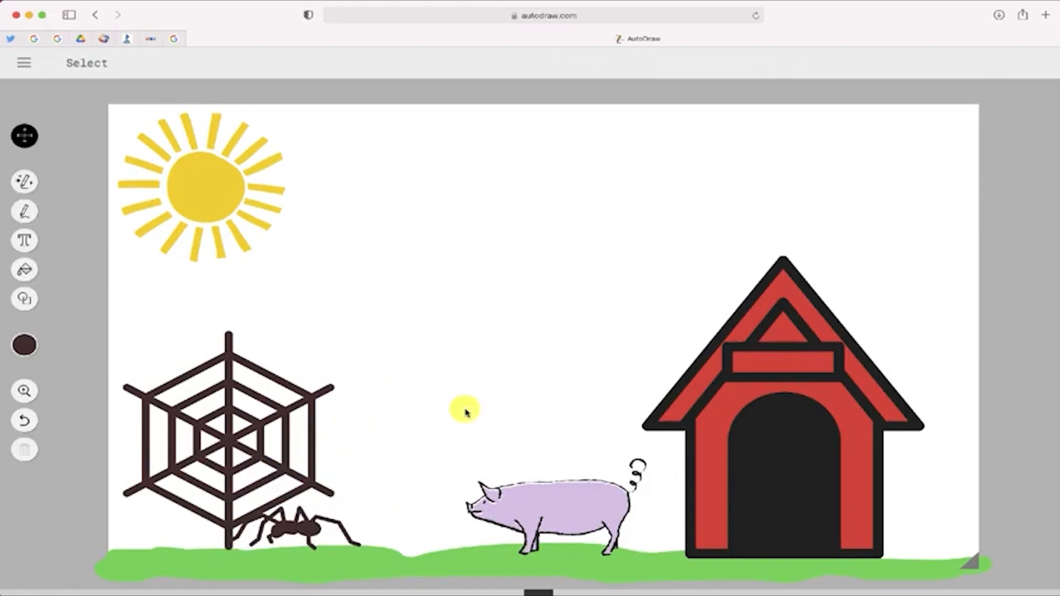
left_click(24, 241)
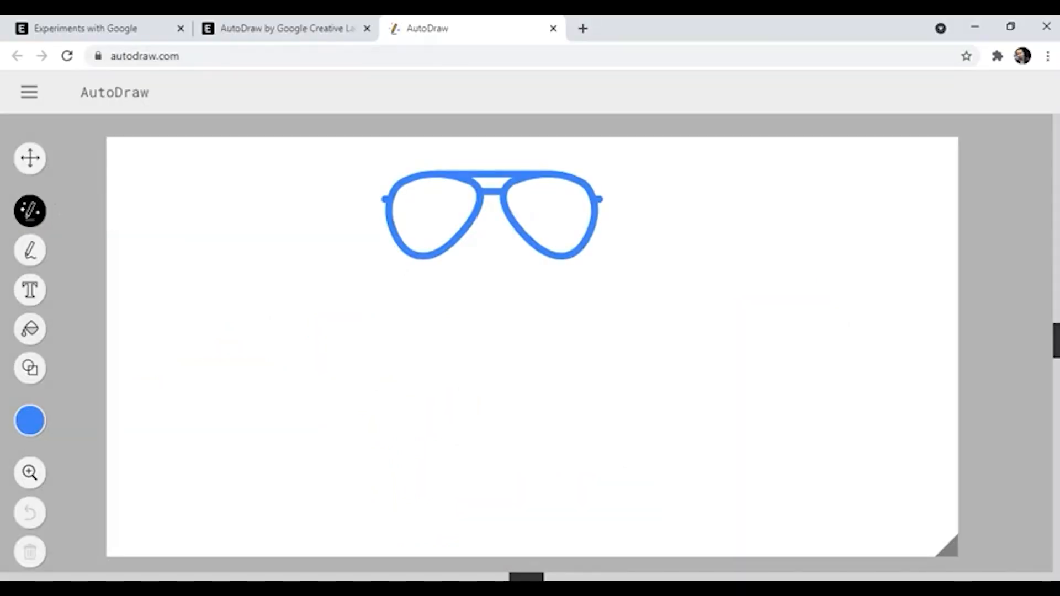
Step: Sketch a blue round face with two eyes and a smile below the sunglasses and replace it with the suggested smiley face
mouse_move(467, 337)
left_mouse_down()
mouse_move(395, 450)
mouse_move(497, 346)
mouse_move(466, 335)
left_mouse_up()
mouse_move(420, 375)
left_mouse_down()
mouse_move(438, 375)
mouse_move(424, 372)
left_mouse_up()
left_click_drag(497, 376, 505, 393)
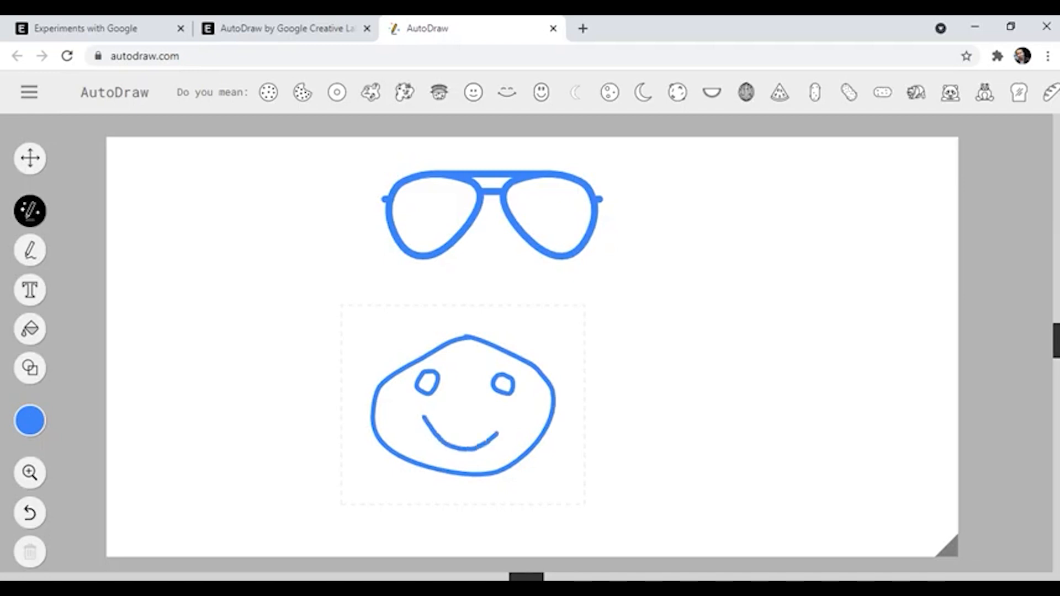
left_click_drag(487, 443, 508, 415)
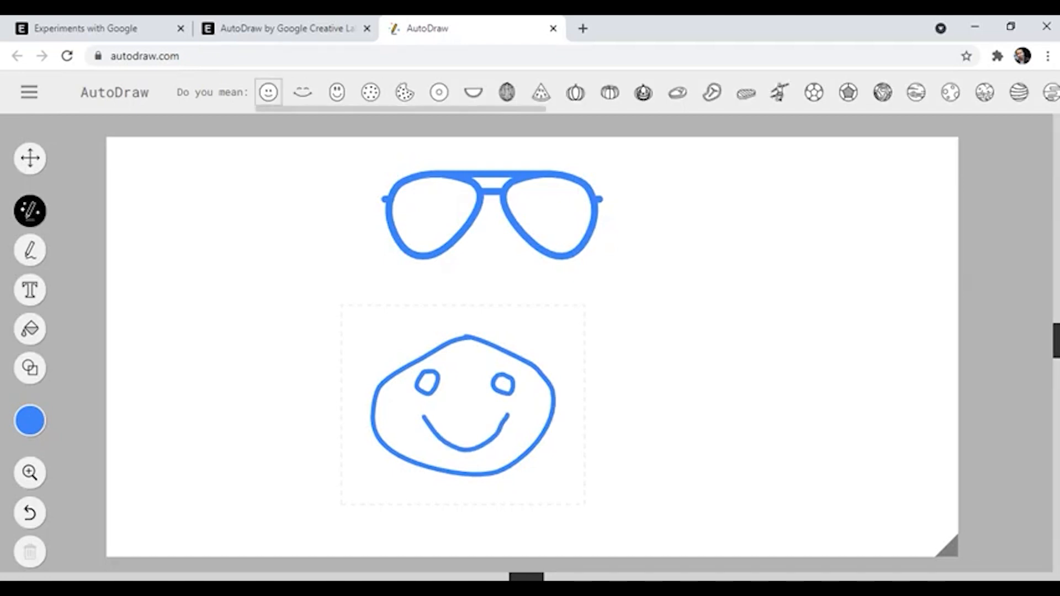
left_click(269, 92)
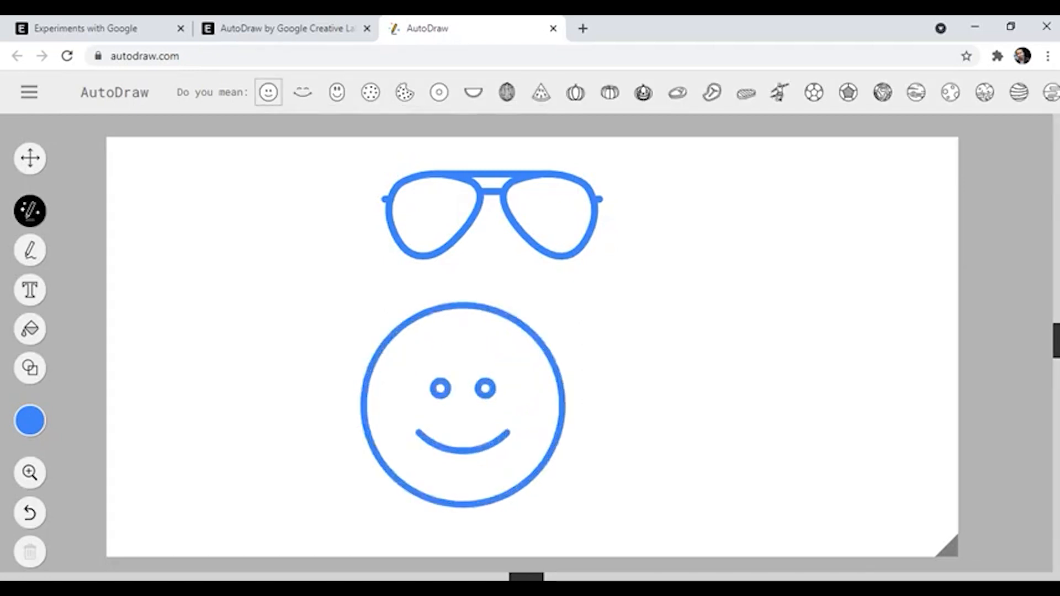
Step: Fill the smiley face with blue and recolour the fill yellow
left_click(30, 329)
left_click(462, 353)
left_click(30, 421)
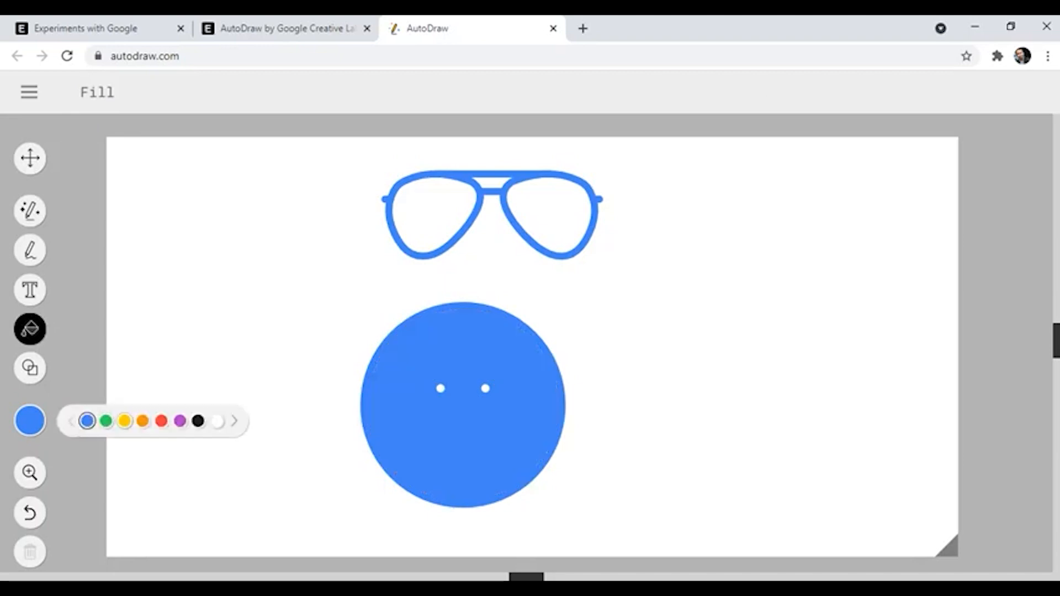
left_click(125, 421)
left_click(463, 353)
Step: Sketch a yellow bicycle with two wheels, frame, handlebar and seat on the blank canvas and replace it with the suggested bicycle
left_click(30, 211)
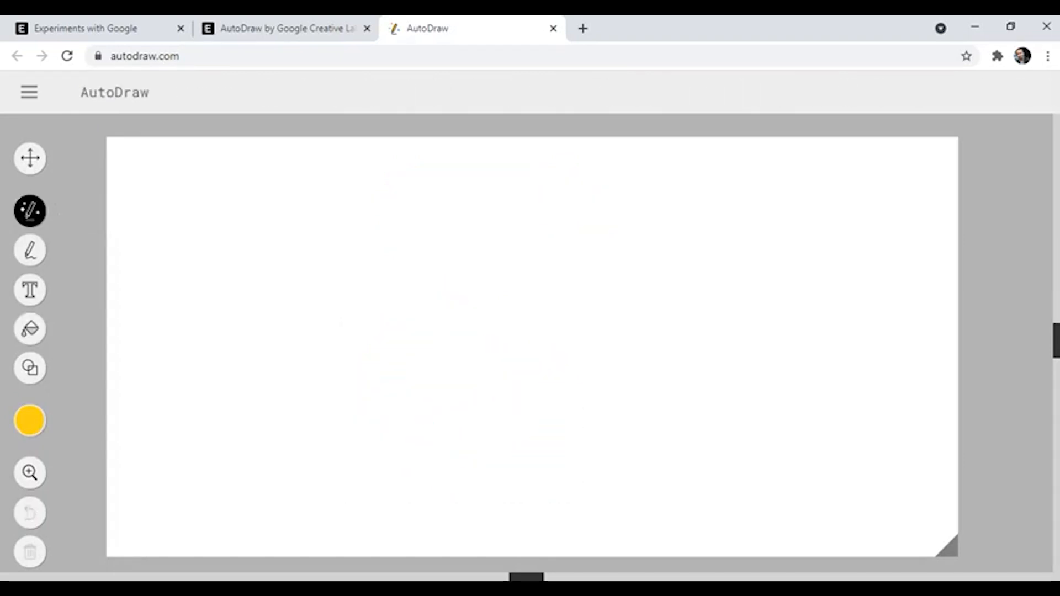
mouse_move(388, 312)
left_mouse_down()
mouse_move(416, 322)
mouse_move(382, 309)
left_mouse_up()
left_click_drag(735, 301, 729, 301)
left_click_drag(391, 350, 675, 344)
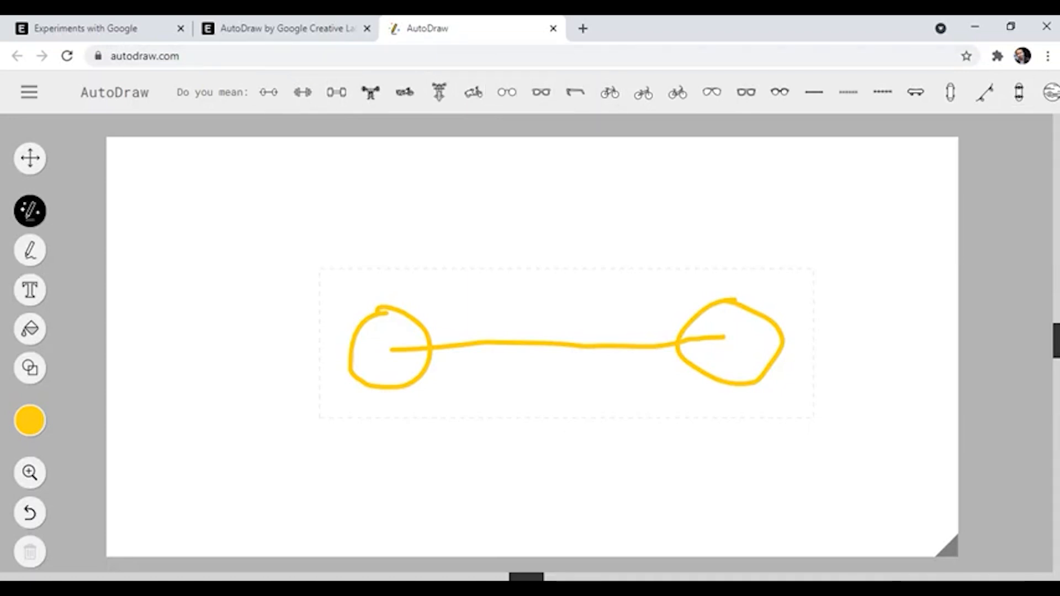
left_click_drag(648, 217, 720, 336)
left_click_drag(633, 194, 651, 220)
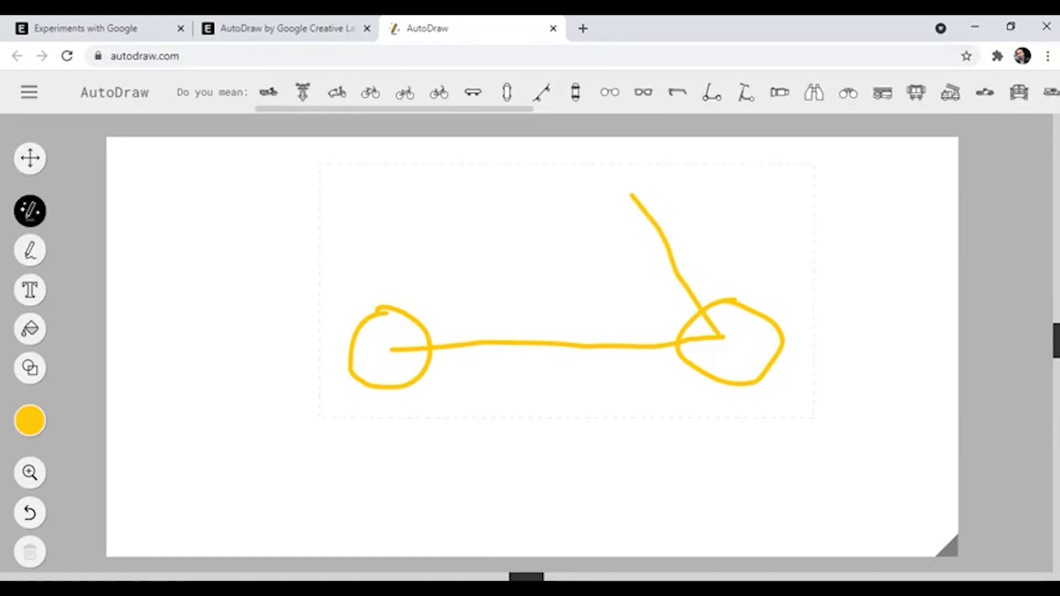
left_click_drag(641, 208, 610, 216)
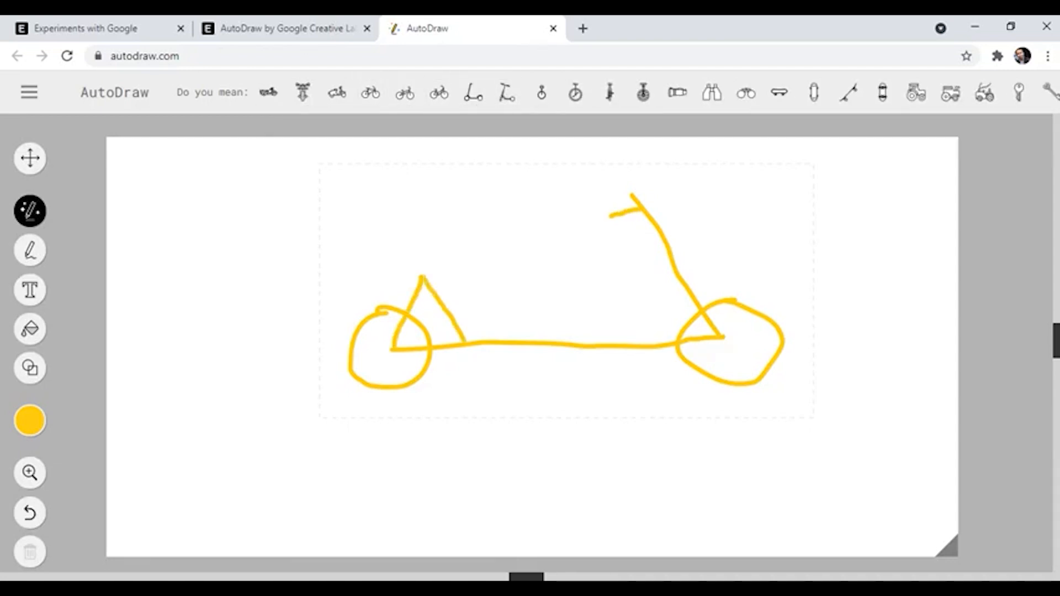
left_click_drag(418, 275, 681, 266)
mouse_move(426, 275)
left_mouse_down()
mouse_move(404, 256)
mouse_move(468, 251)
left_mouse_up()
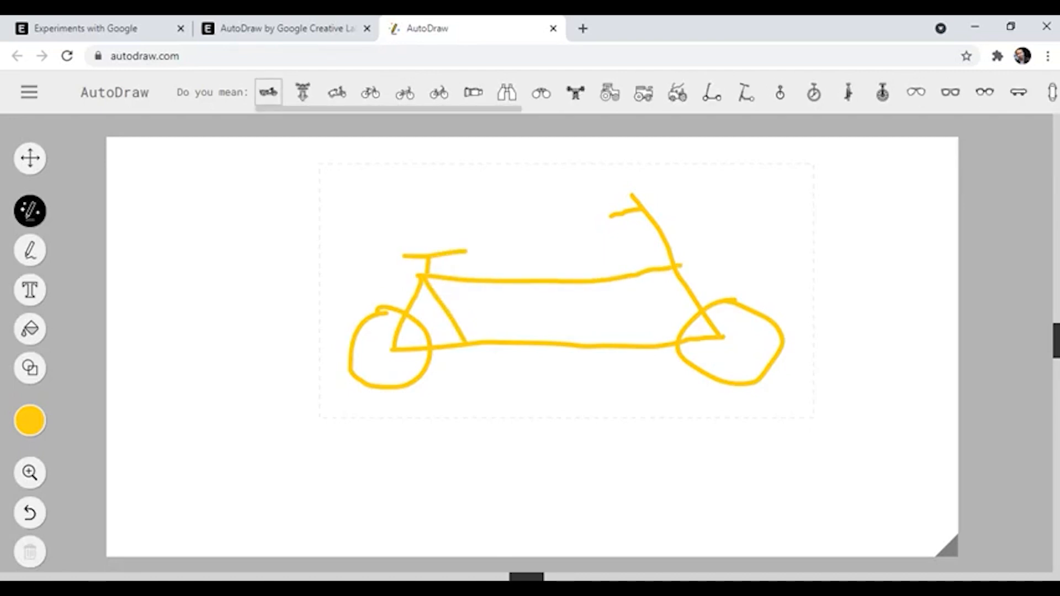
left_click(268, 92)
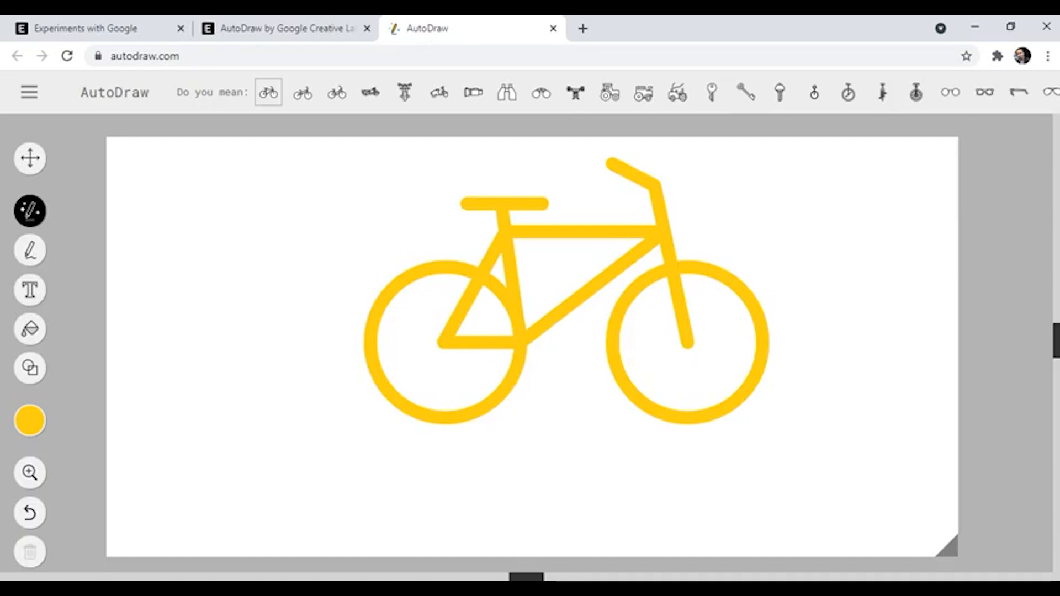